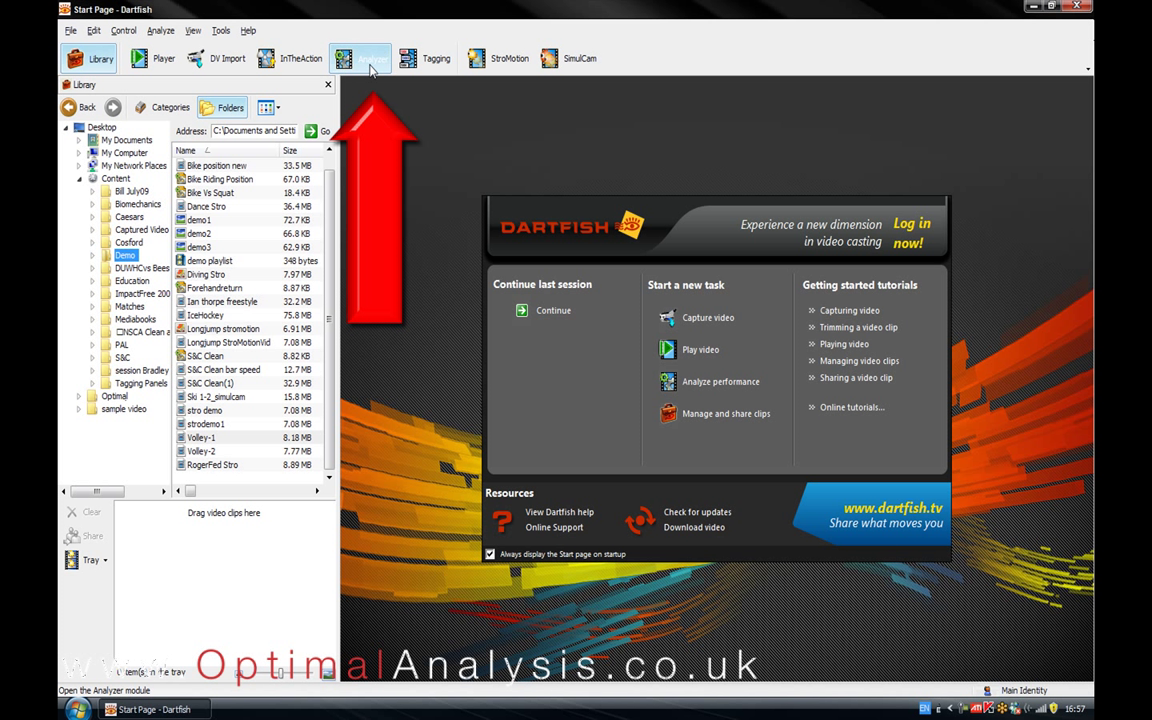
Switch to the Analyzer module to get a blank storyboard.
click(372, 66)
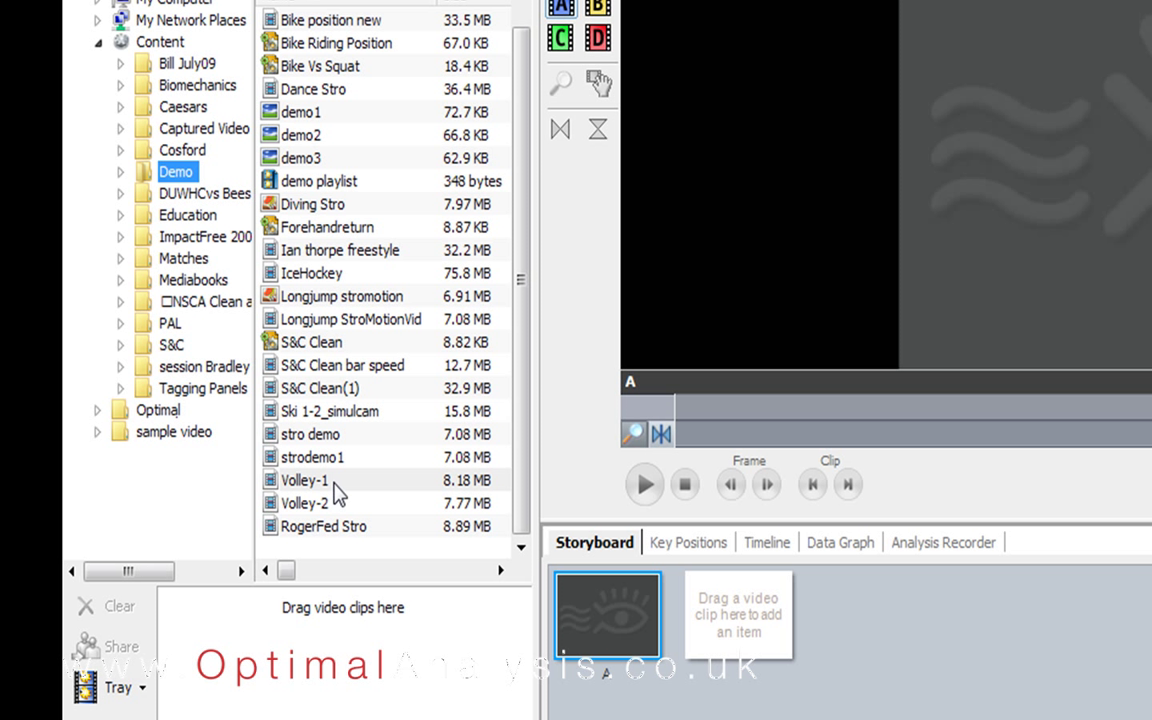
Drag the Volley-1 clip from the Demo library onto the storyboard.
mouse_move(338, 492)
mouse_down()
mouse_move(627, 613)
mouse_move(610, 625)
mouse_move(616, 614)
mouse_up()
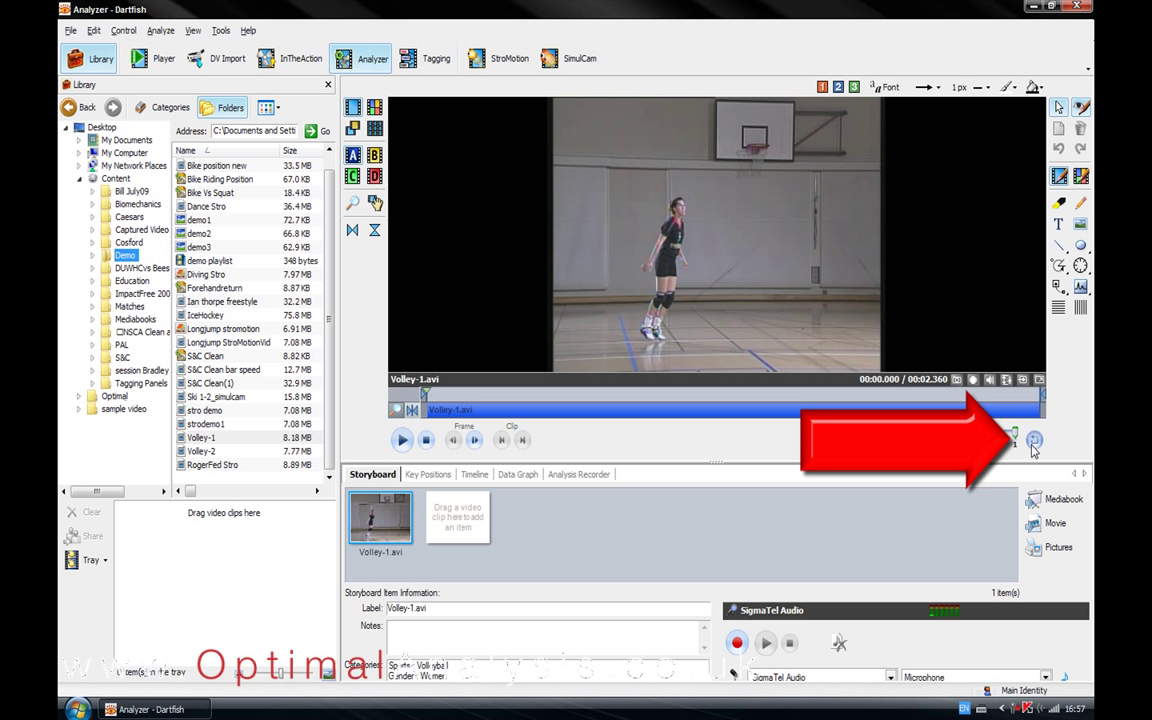
Play Volley-1, then replay it at 0.25 speed.
click(401, 440)
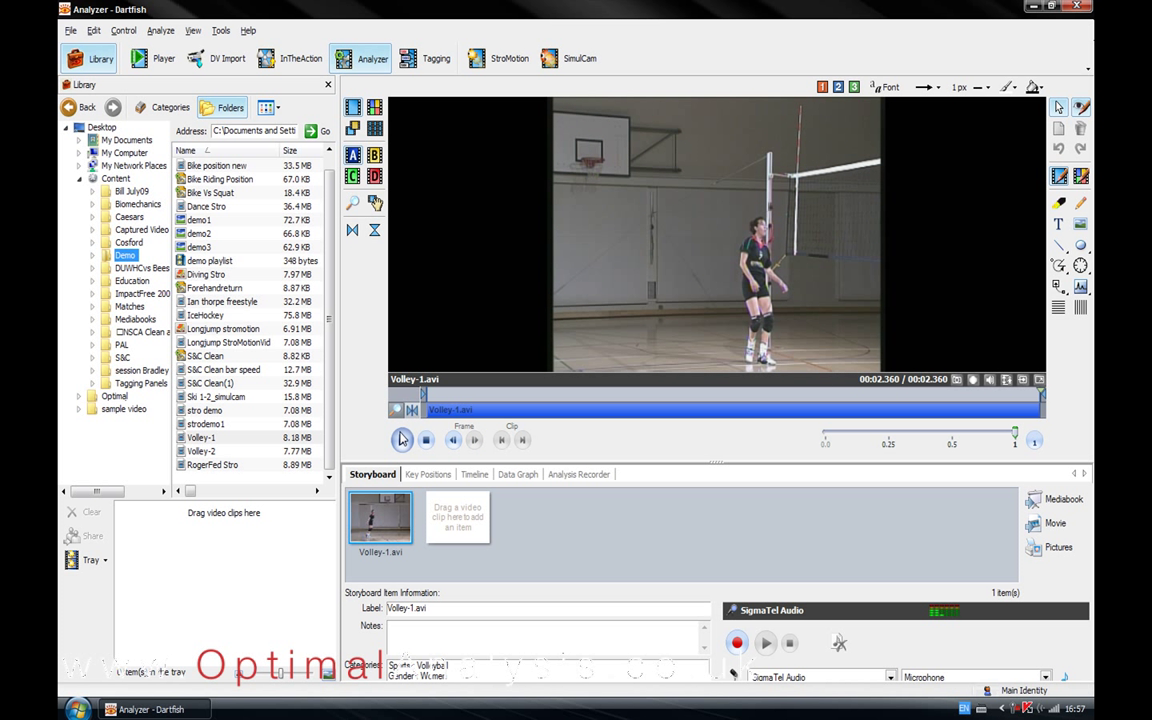
click(889, 446)
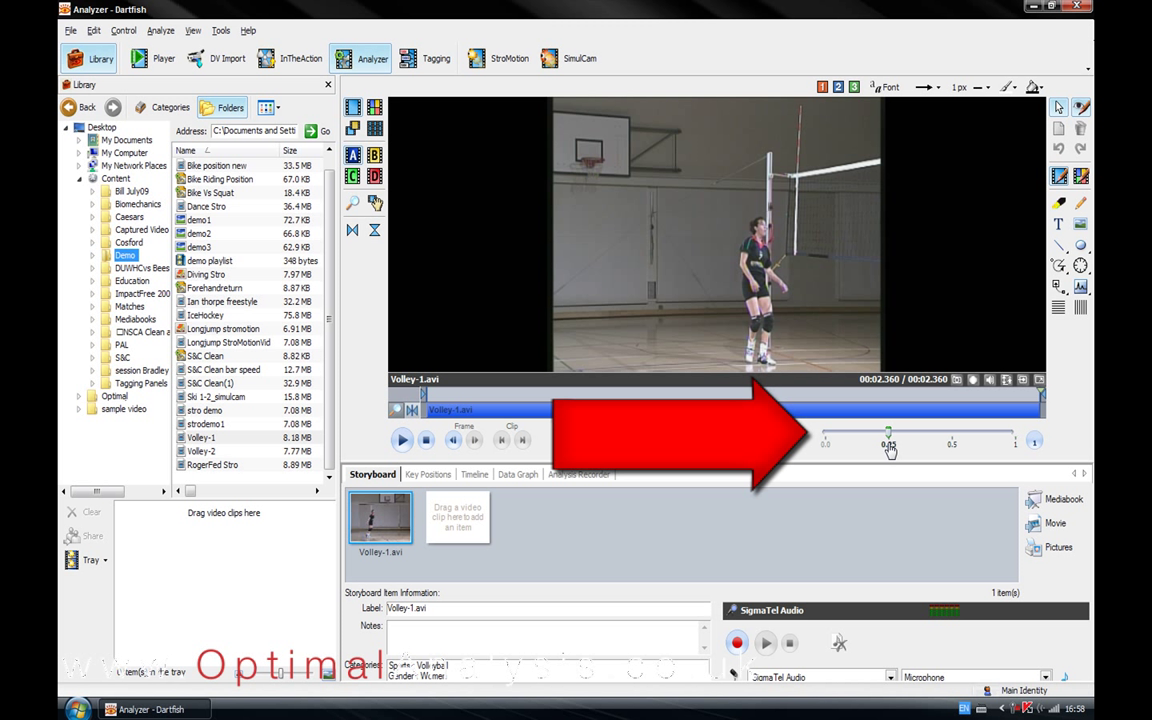
click(403, 440)
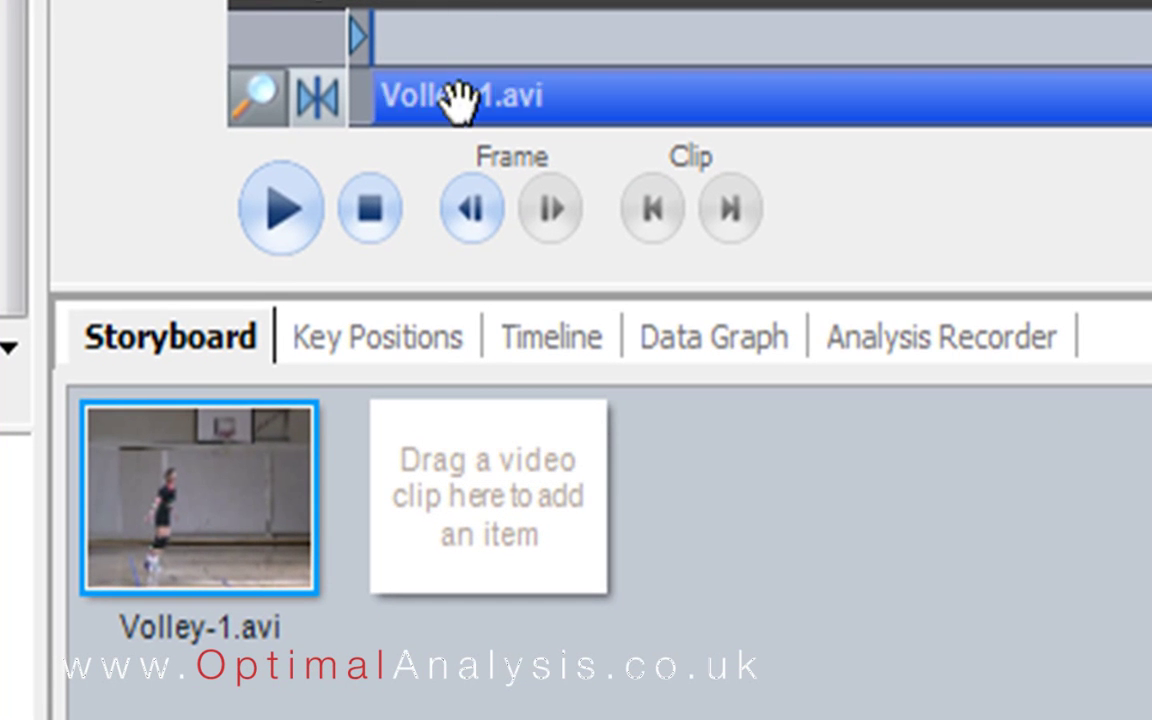
Add key position '1' at 00:01.140 in the Key Positions view.
click(378, 340)
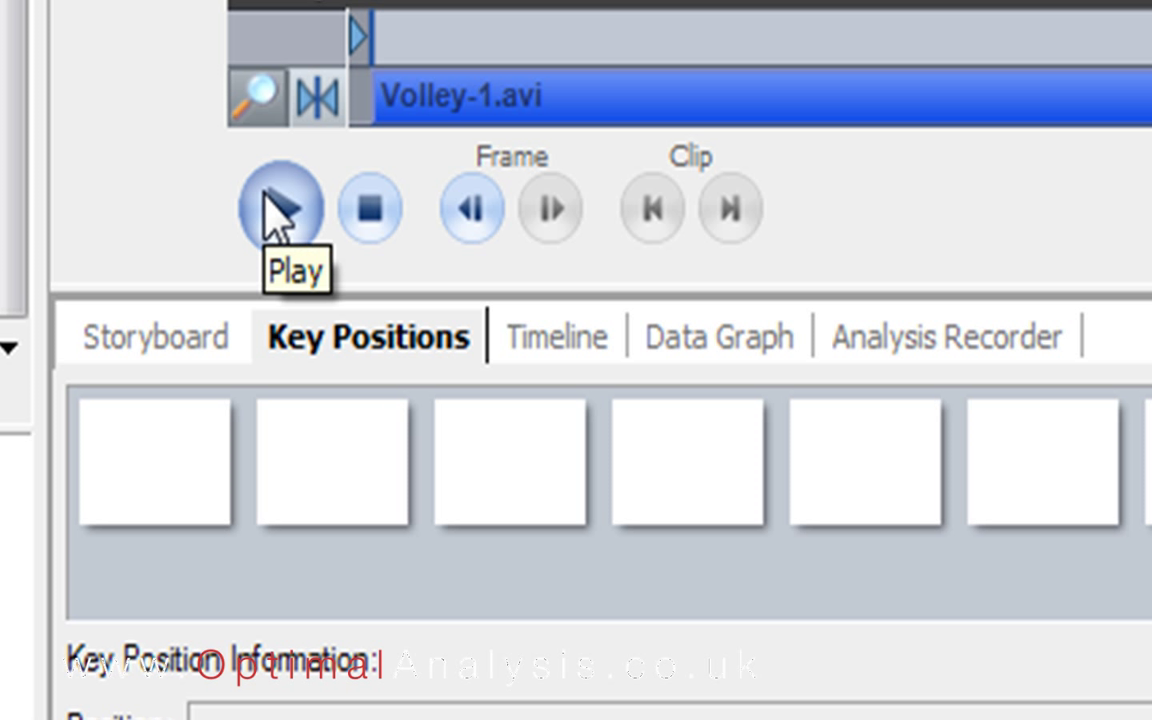
click(278, 212)
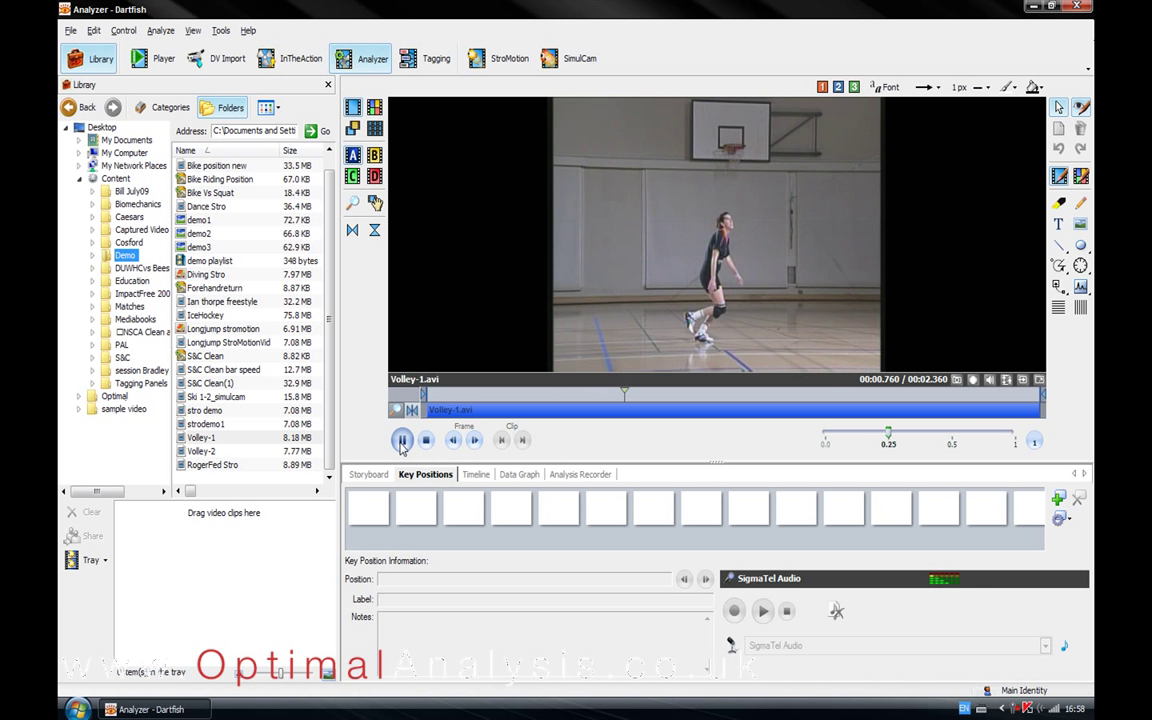
click(402, 443)
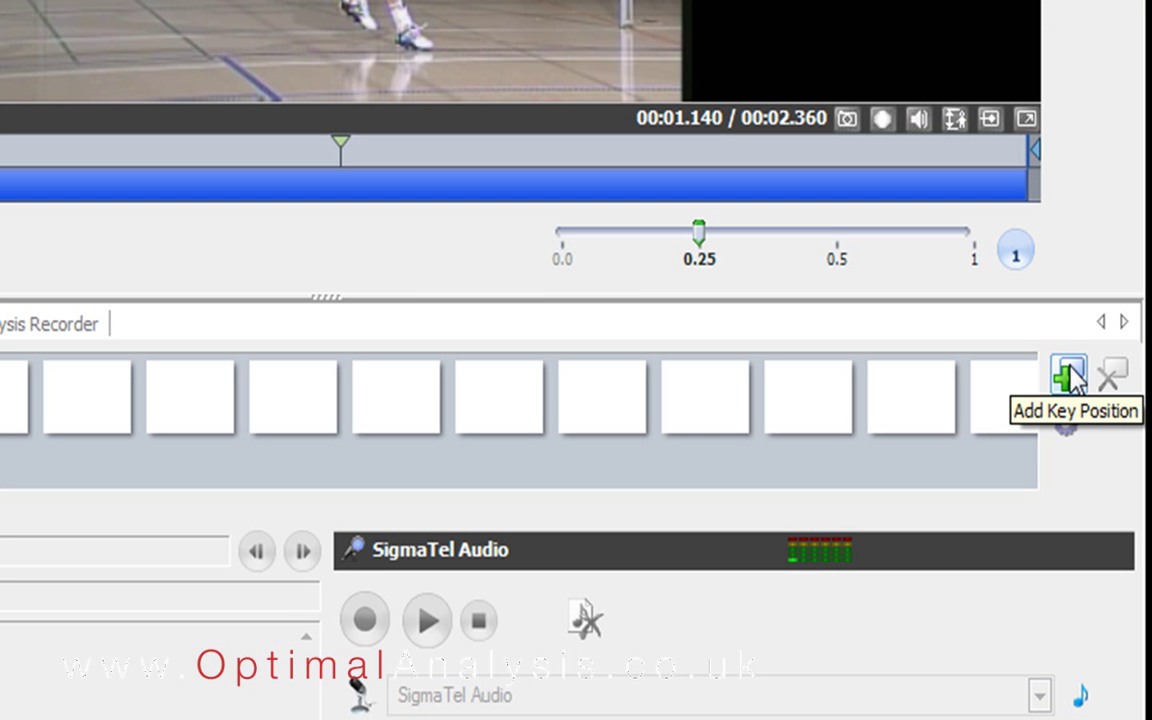
click(1068, 376)
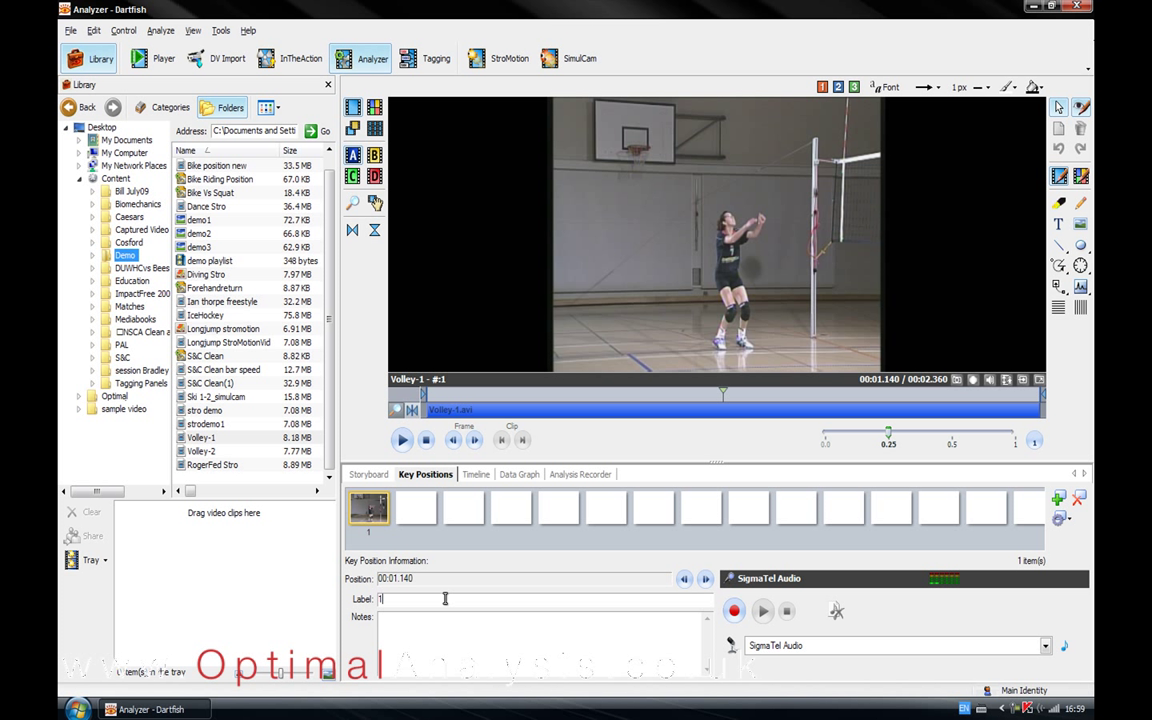
Raise the video splitter to enlarge the key position details panel.
click(445, 598)
mouse_move(596, 459)
mouse_down()
mouse_move(583, 608)
mouse_move(585, 388)
mouse_up()
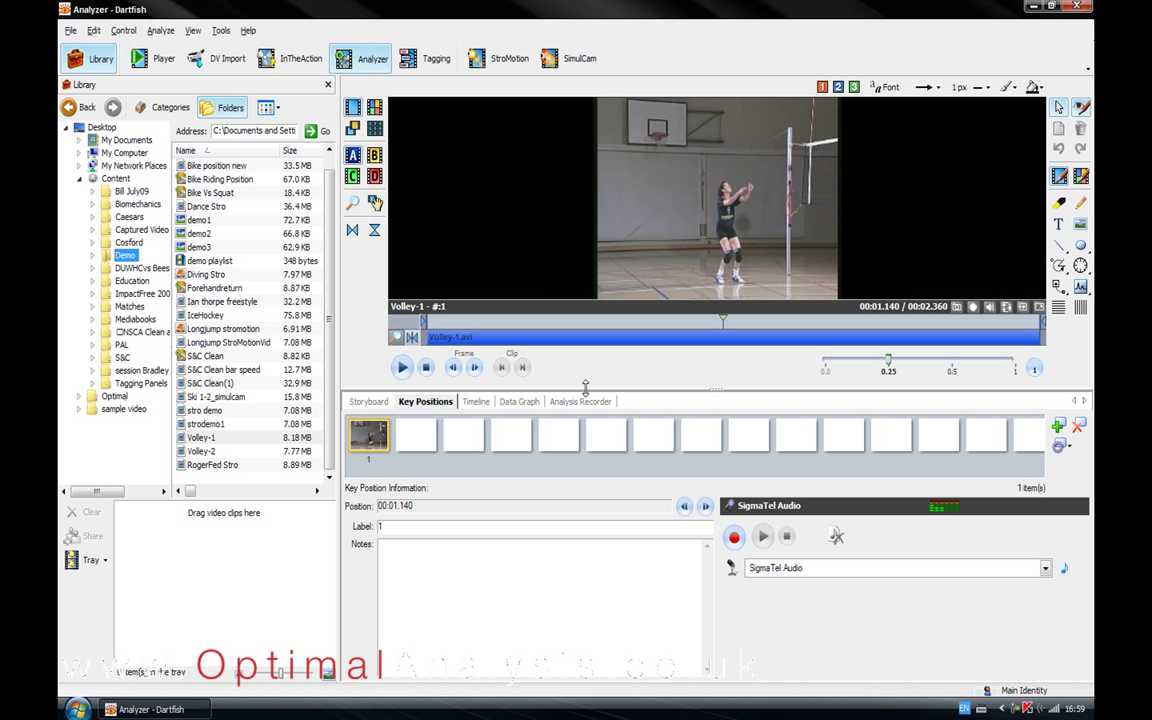
Label the key position 'Spot the ball' with the note 'Keep our eyes on the ball'.
double_click(398, 525)
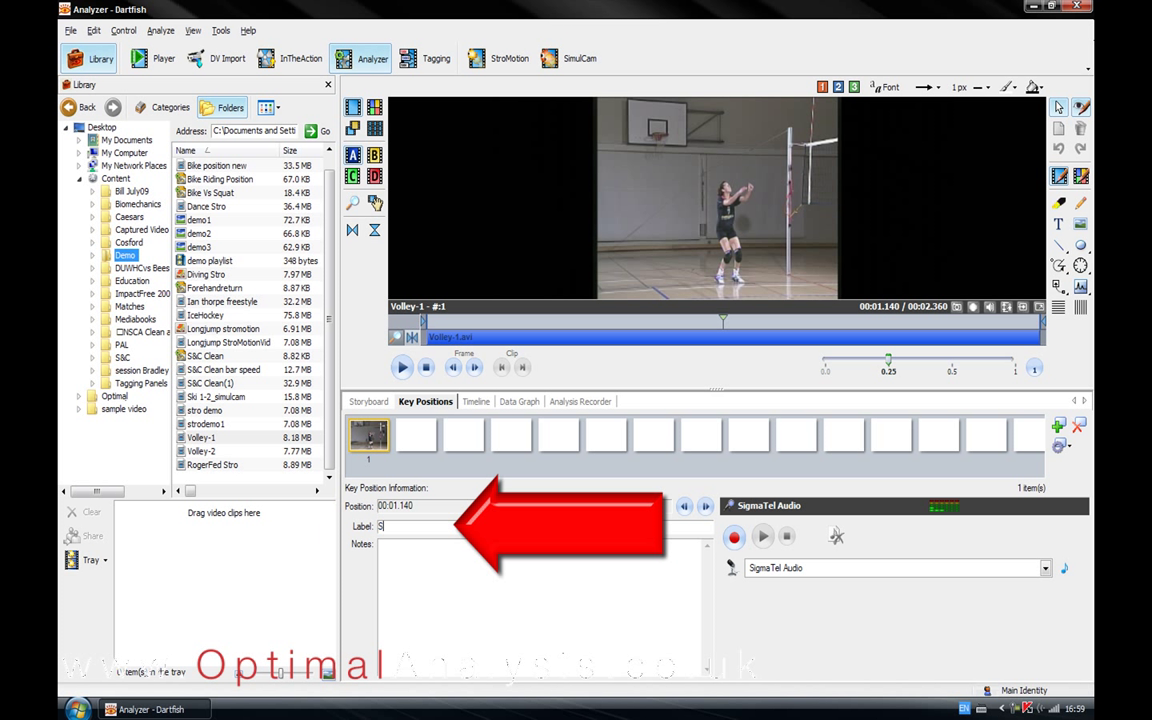
text(Spot the ball)
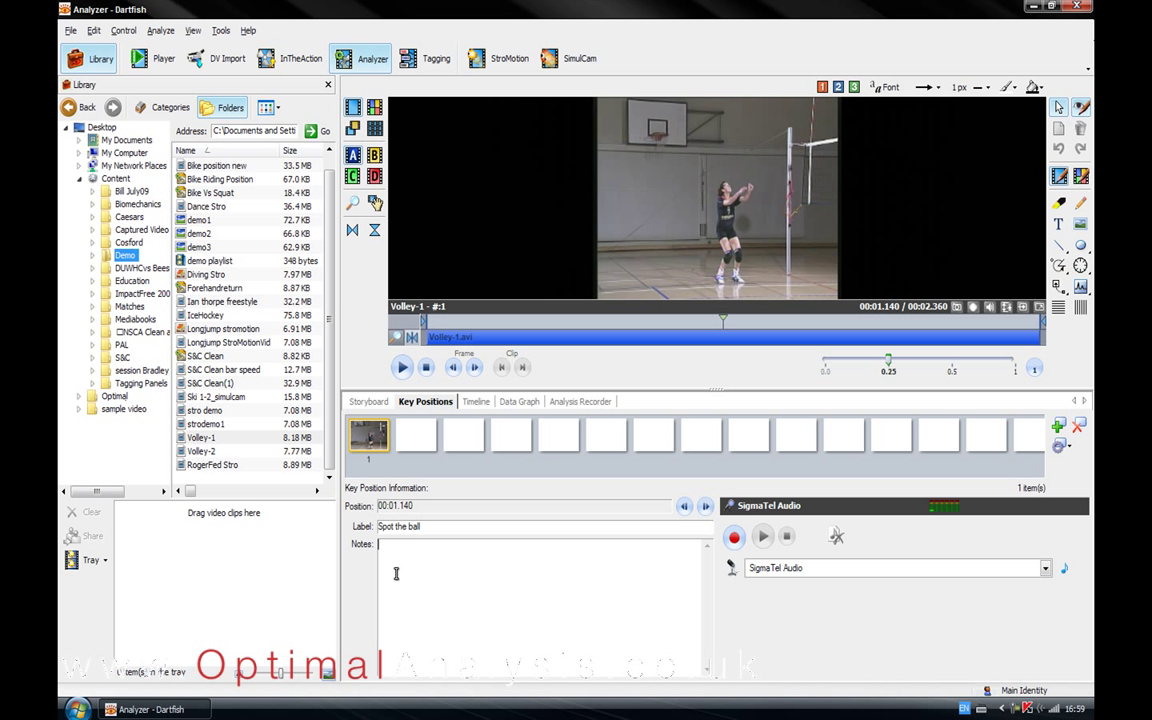
text(Keep our eyes on the ball)
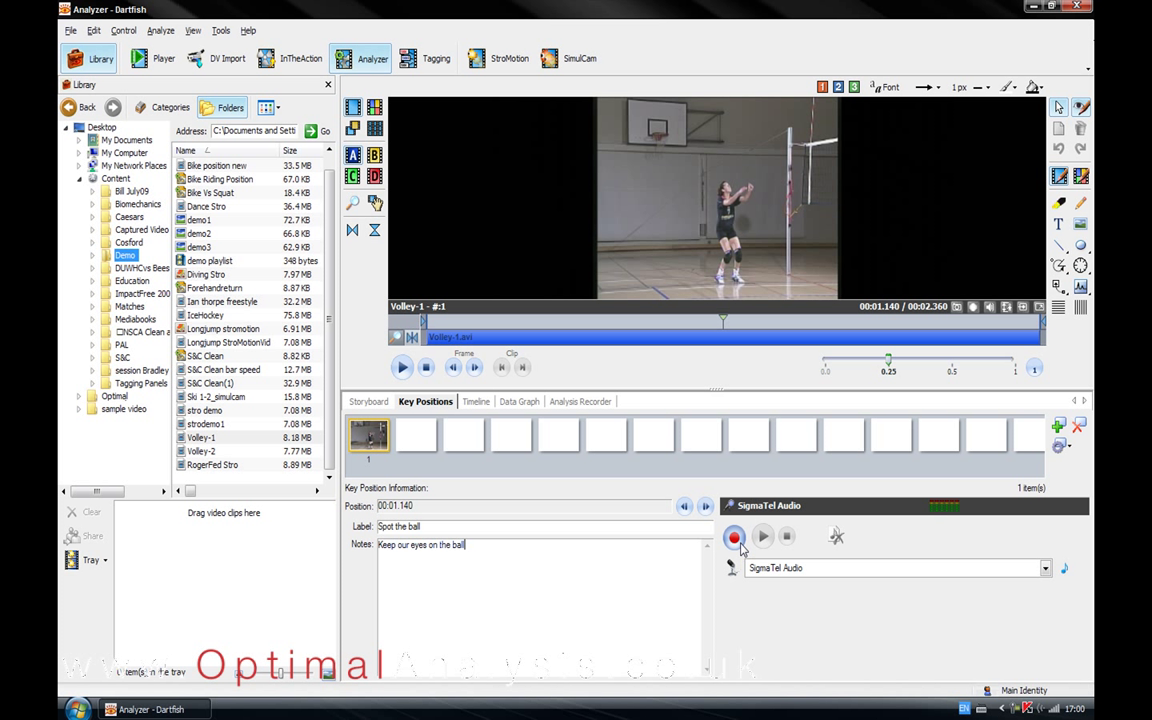
click(735, 538)
Draw a line arrow rising upward from the player's head.
click(1060, 244)
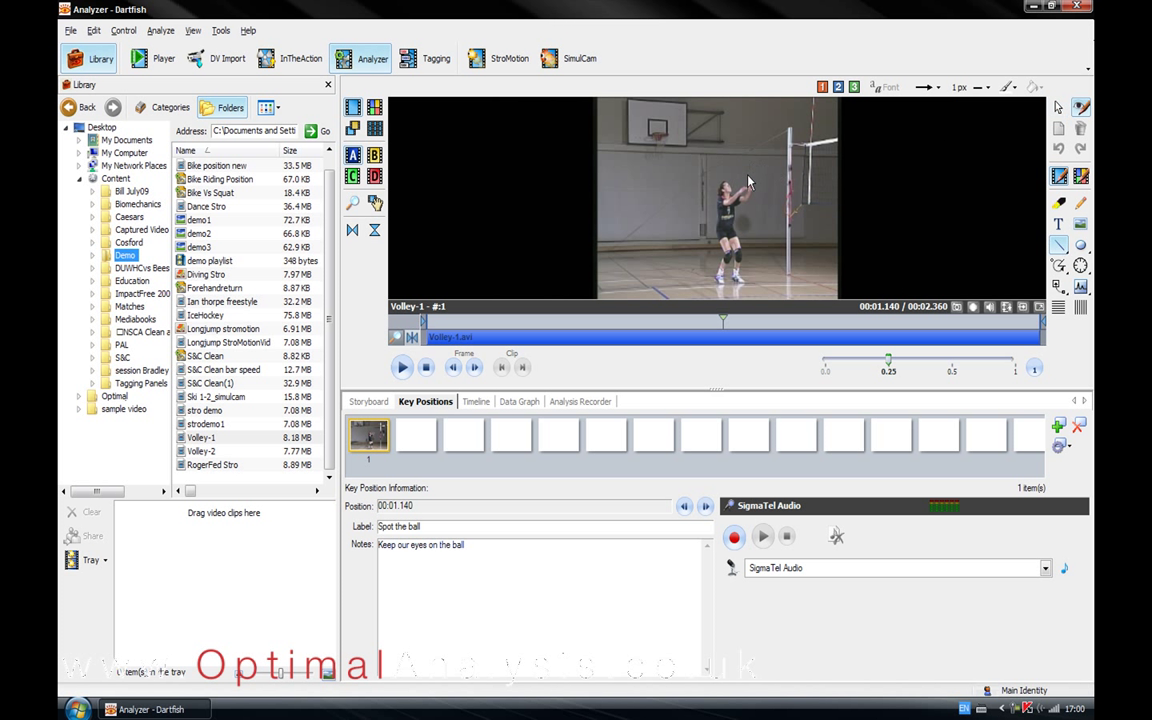
drag(729, 183, 755, 122)
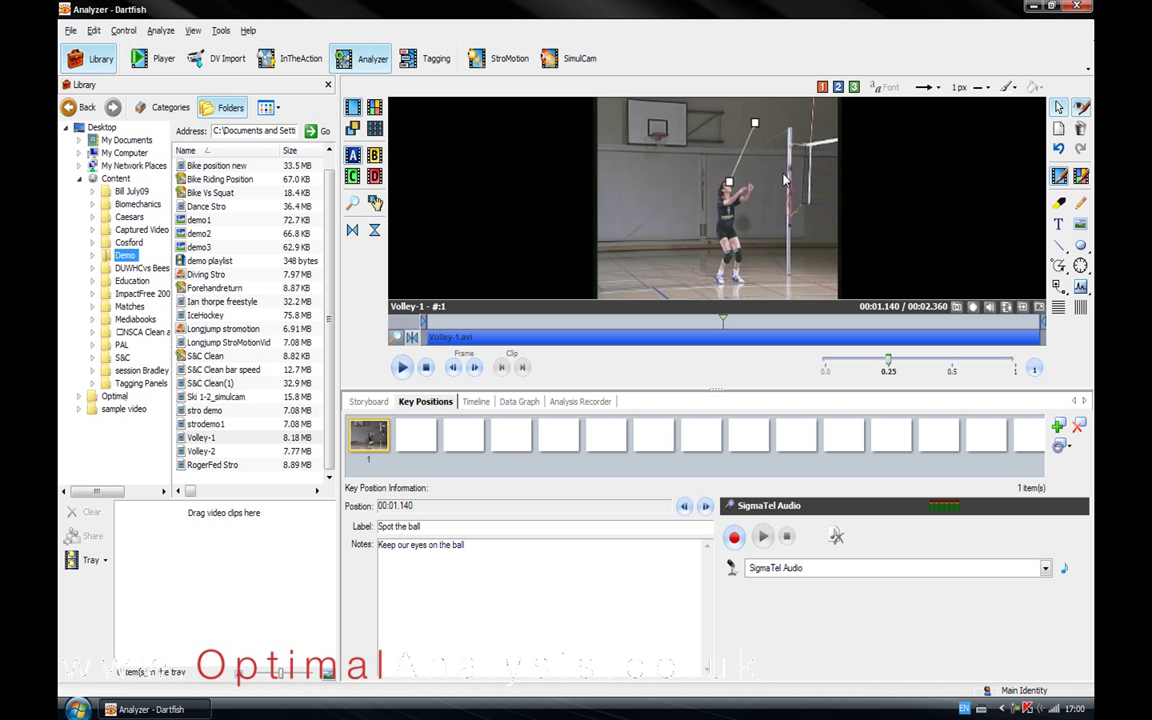
click(812, 290)
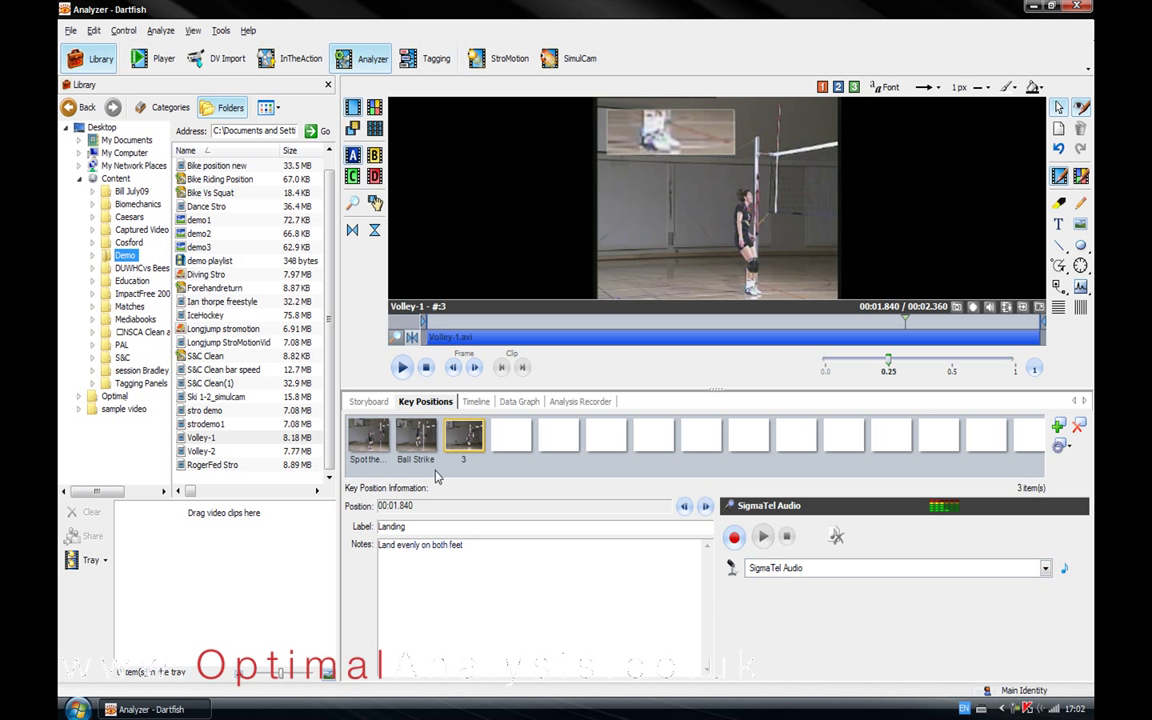
Launch the Mediabook Publishing Wizard from the Storyboard view.
click(370, 402)
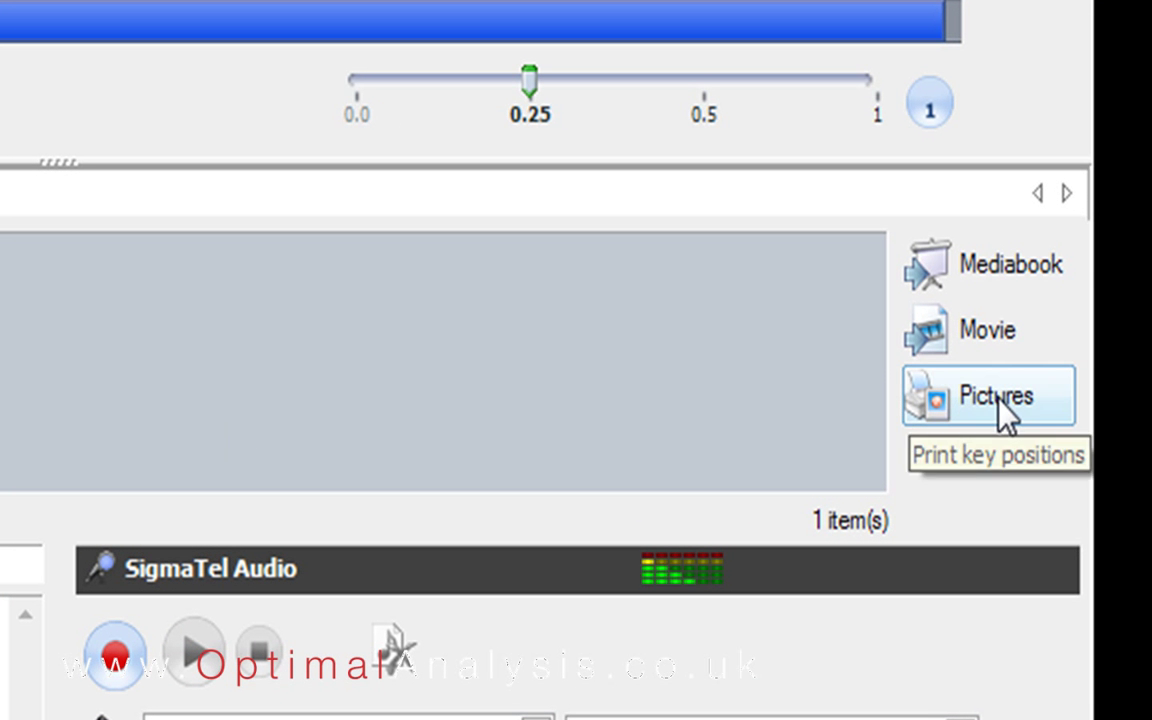
click(991, 291)
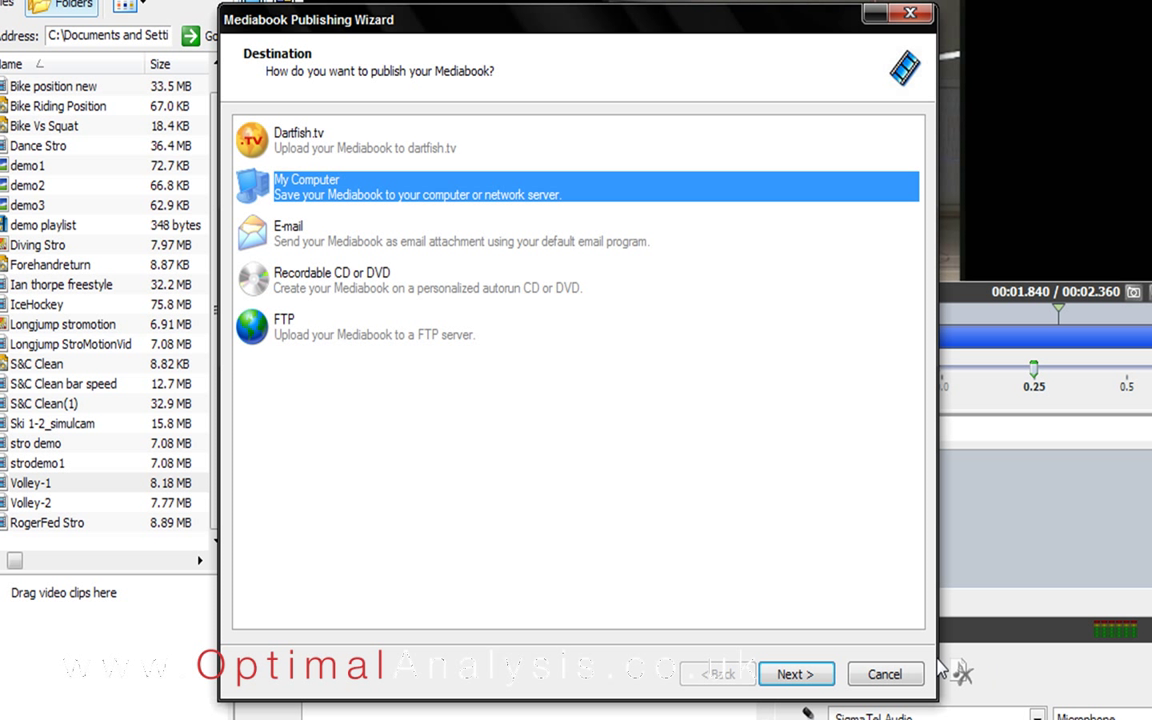
Keep My Computer as destination and Volley-1.avi included, reaching Mediabook Settings.
click(793, 676)
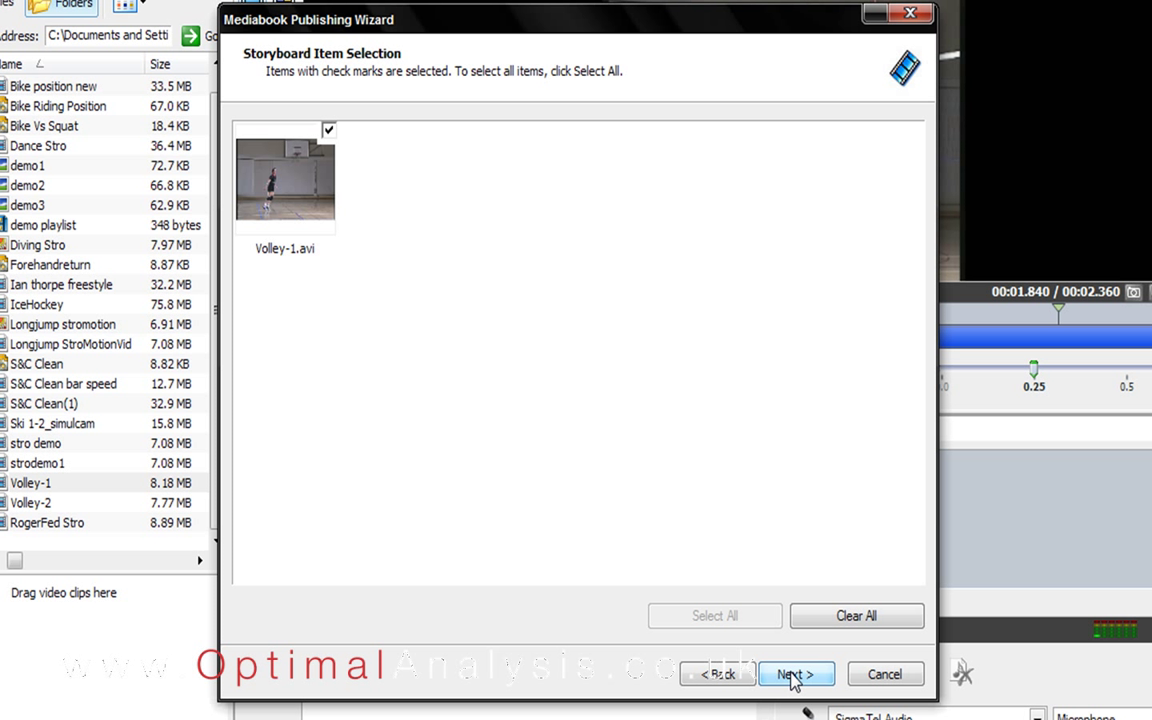
click(792, 676)
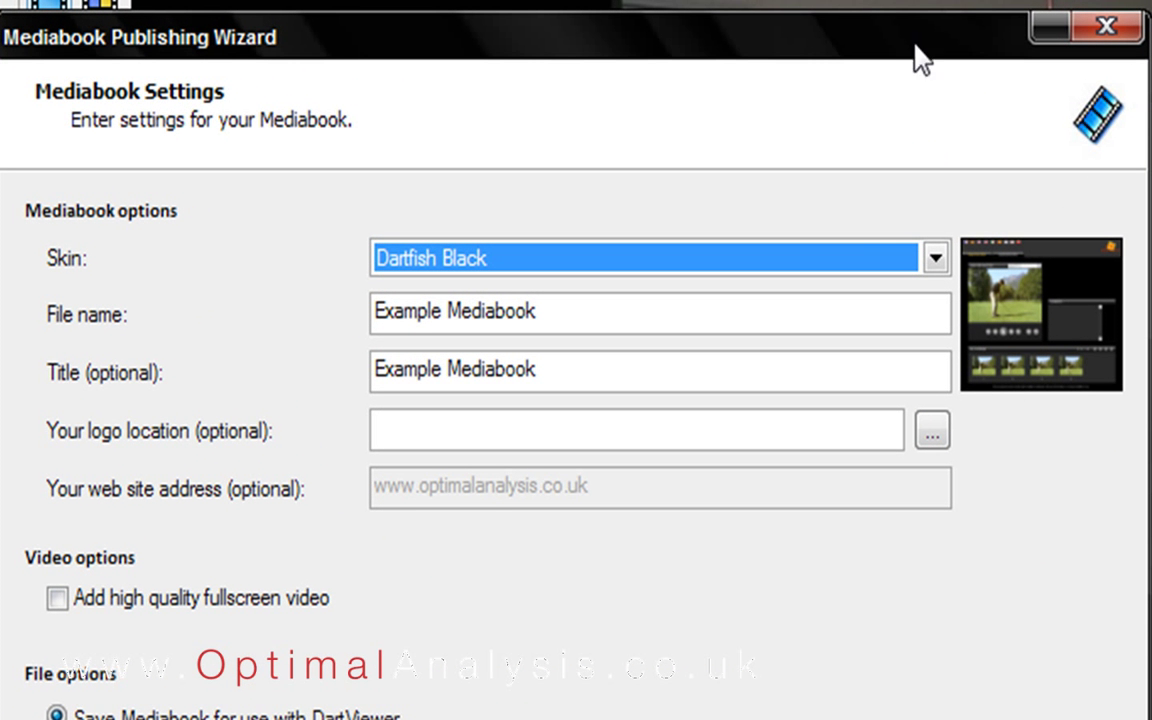
Try the Dartfish Classic skin, then settle on the Dartfish Black skin.
click(933, 258)
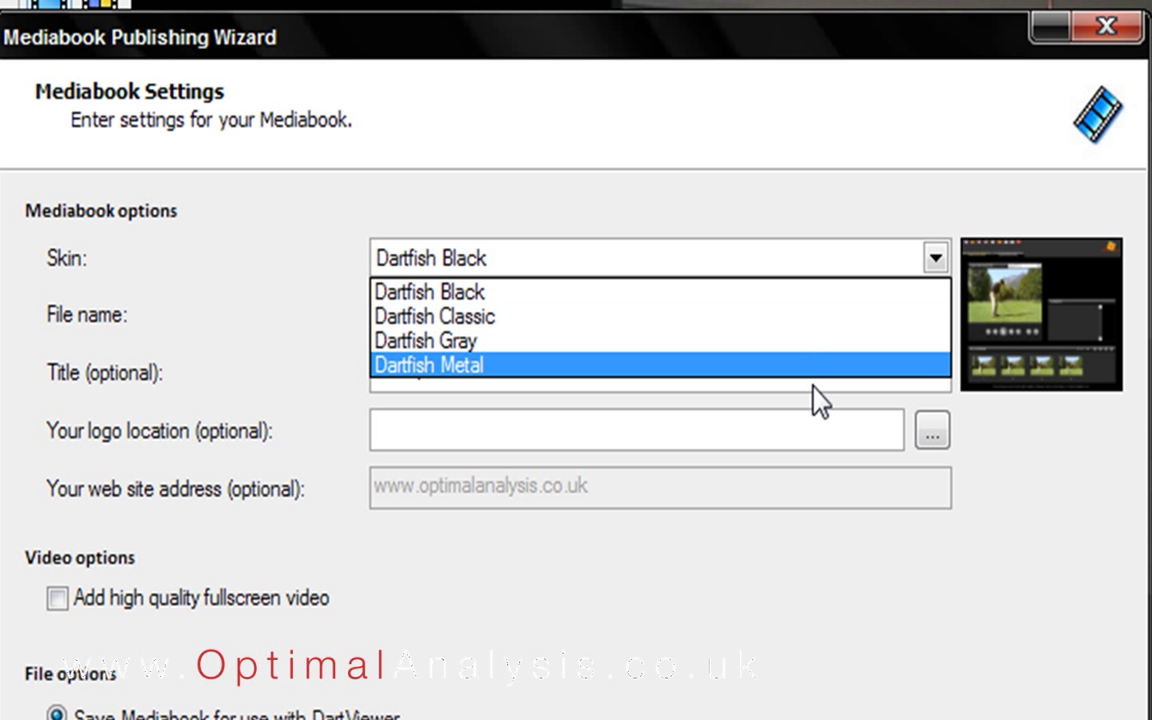
click(801, 316)
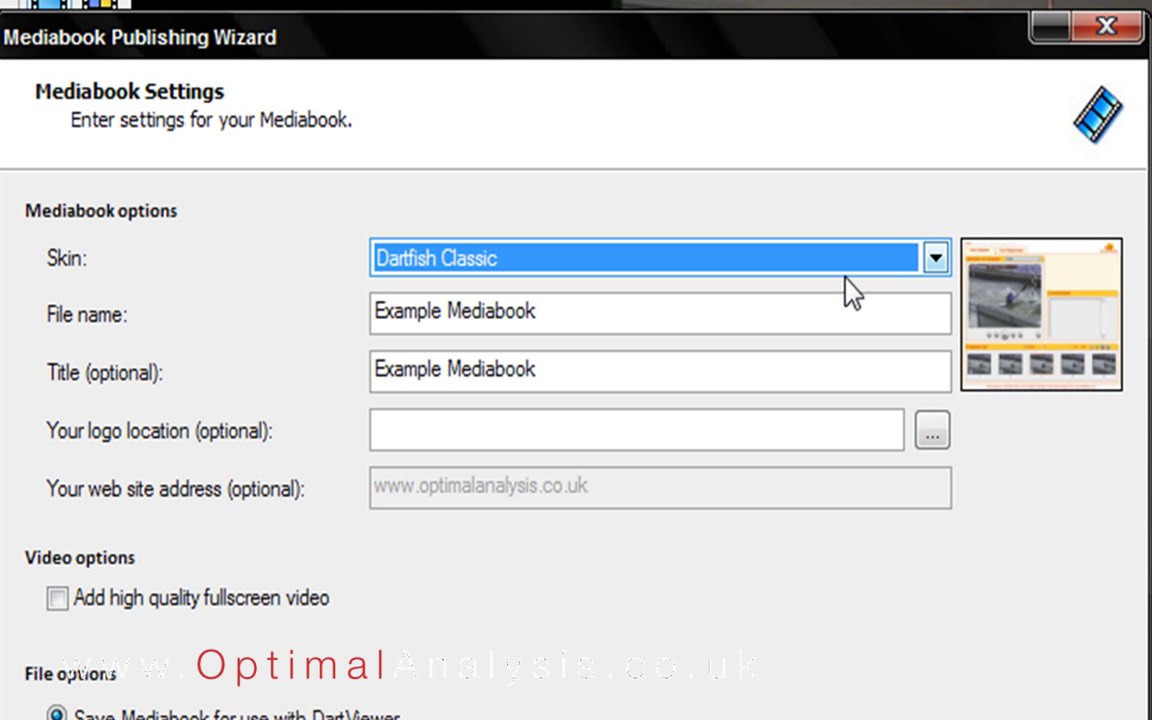
click(937, 258)
click(904, 292)
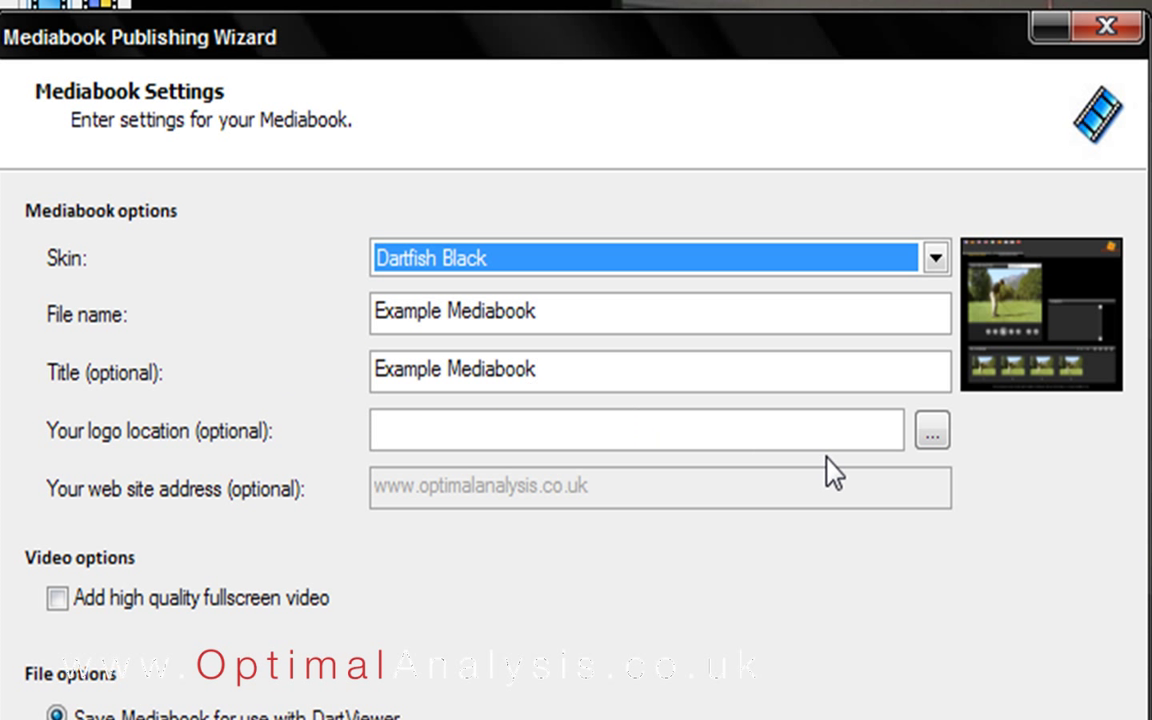
click(930, 433)
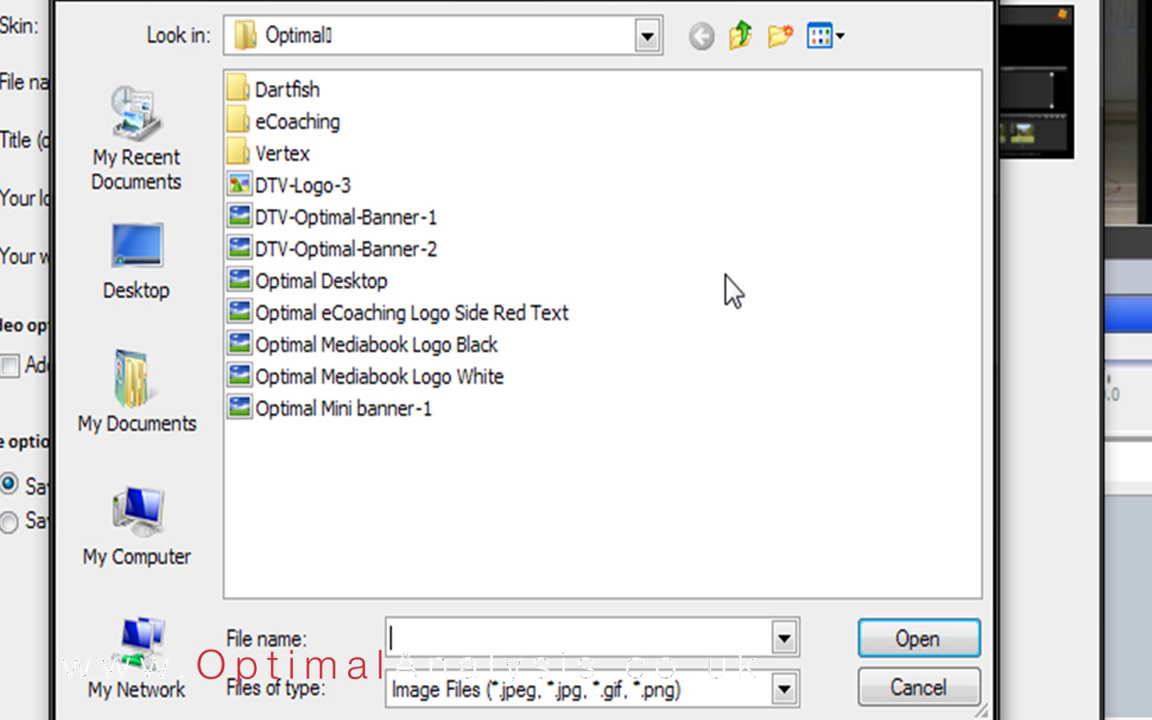
click(420, 347)
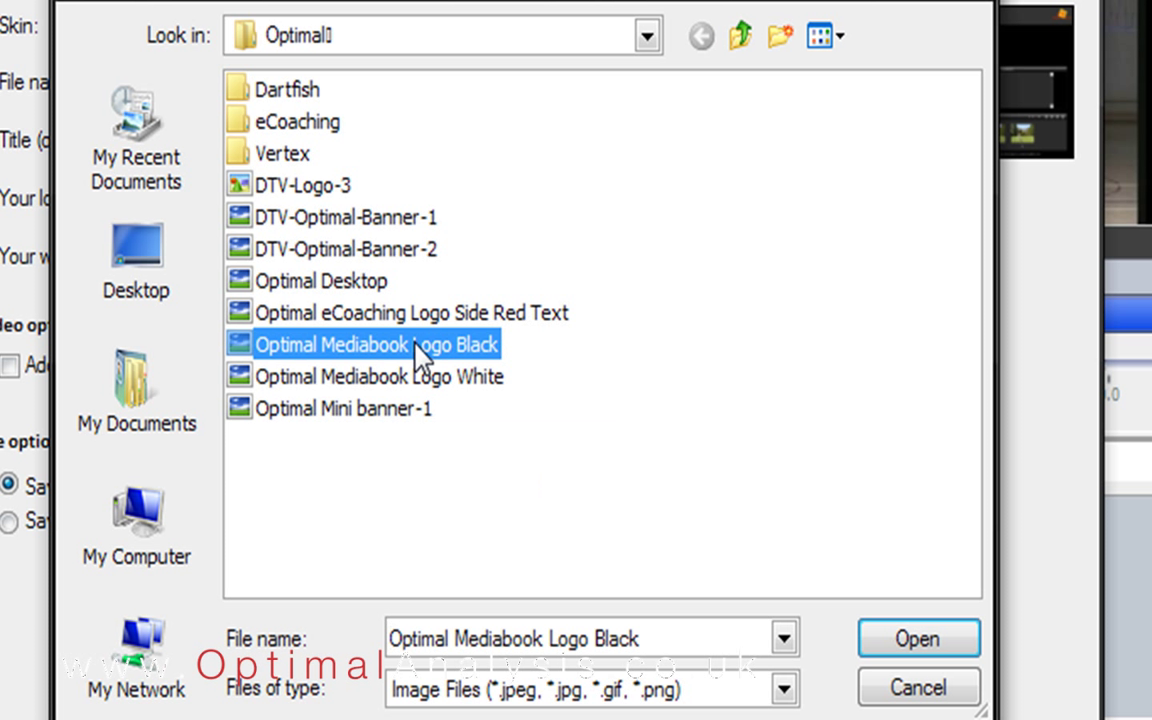
click(903, 641)
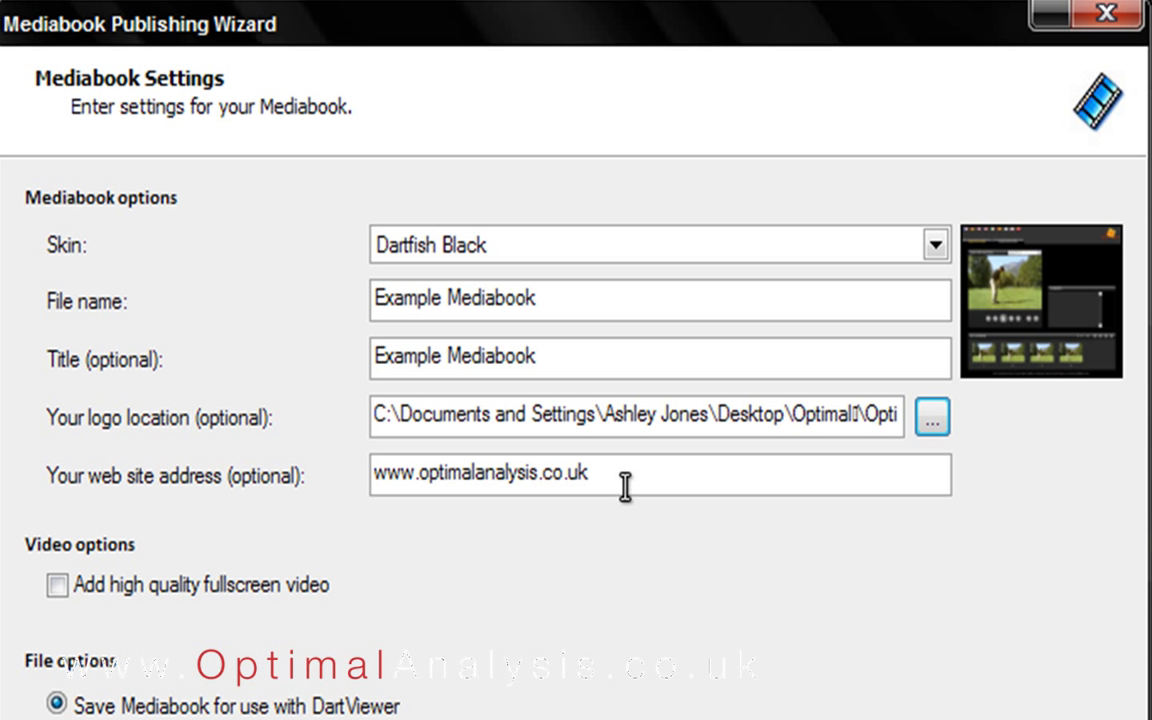
drag(628, 470, 323, 474)
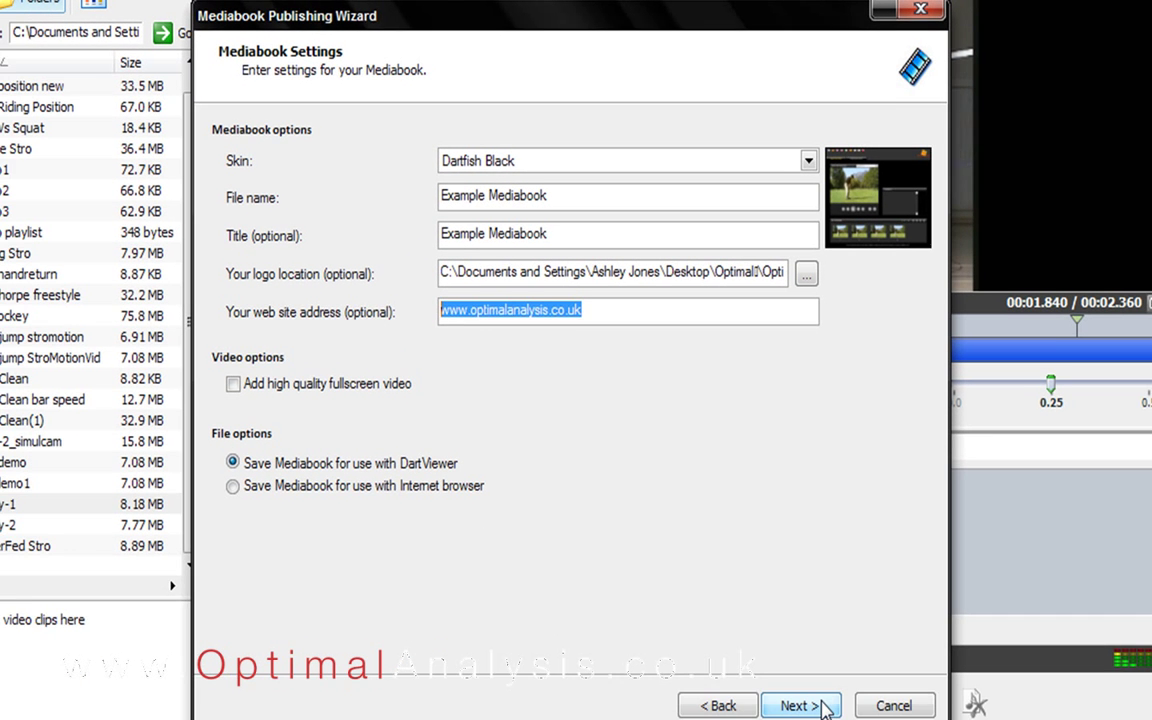
Choose the 'Adobe Flash high quality all fields included' video profile and render a Mediabook preview.
click(818, 692)
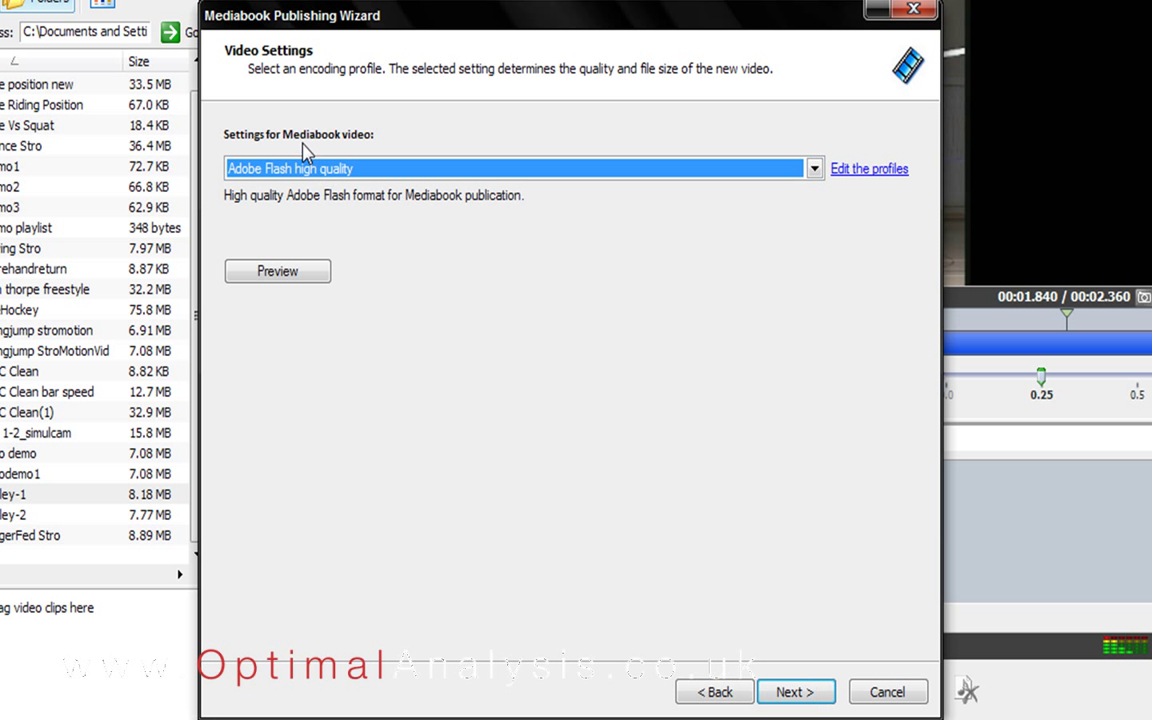
click(814, 168)
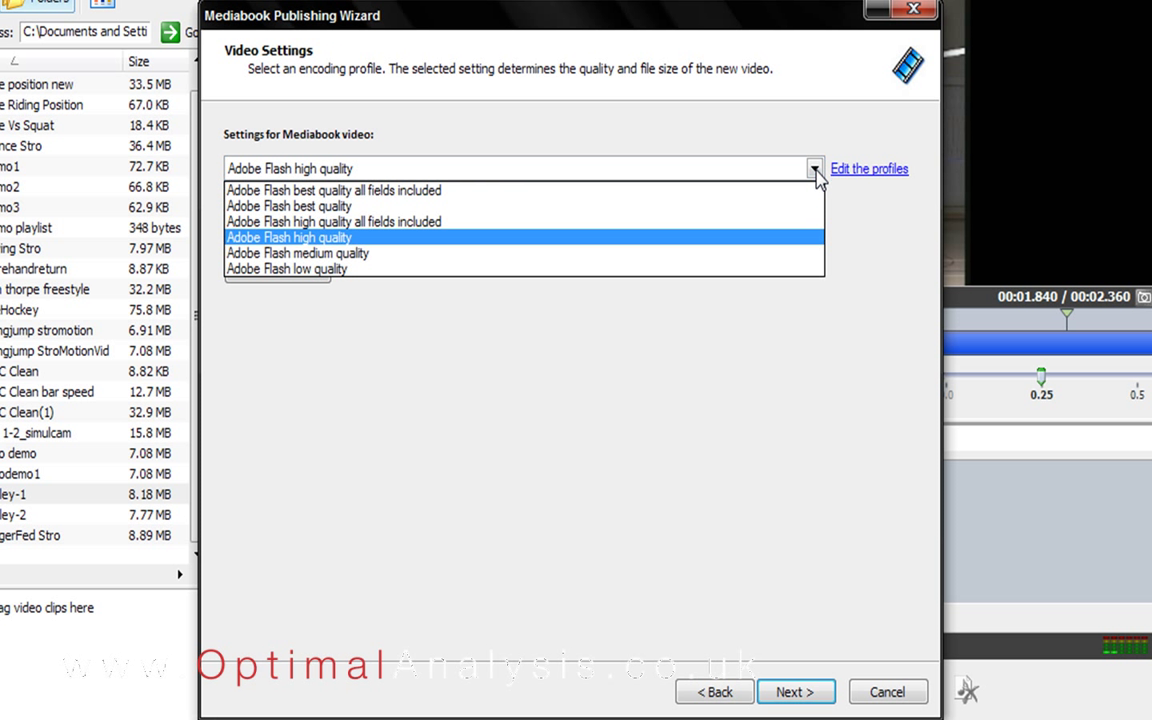
click(652, 224)
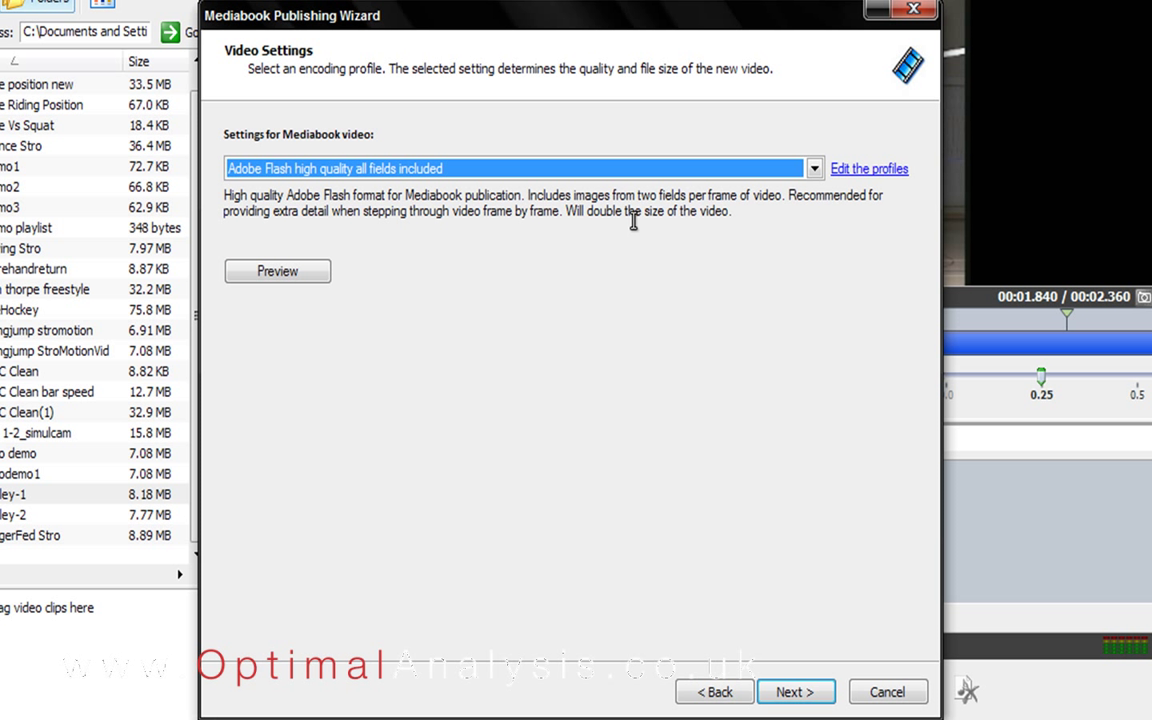
click(304, 284)
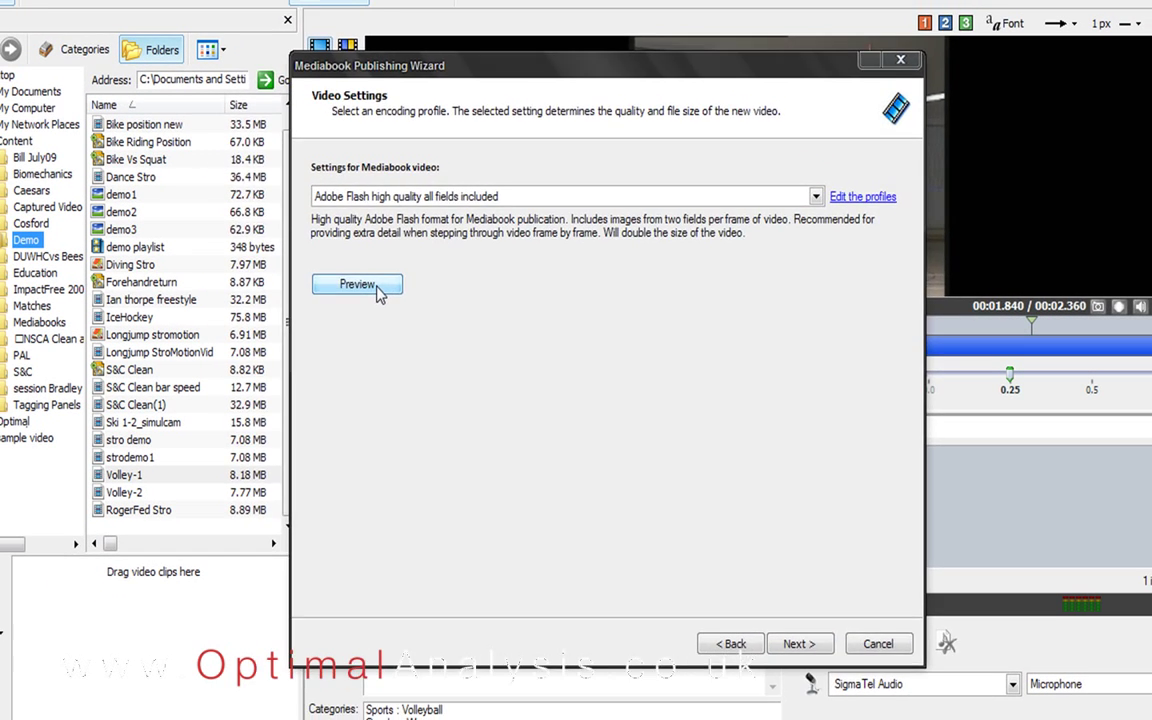
Play Volley-1, view its Spot the ball, Ball Strike and Landing key positions, then check the analysis list.
click(378, 290)
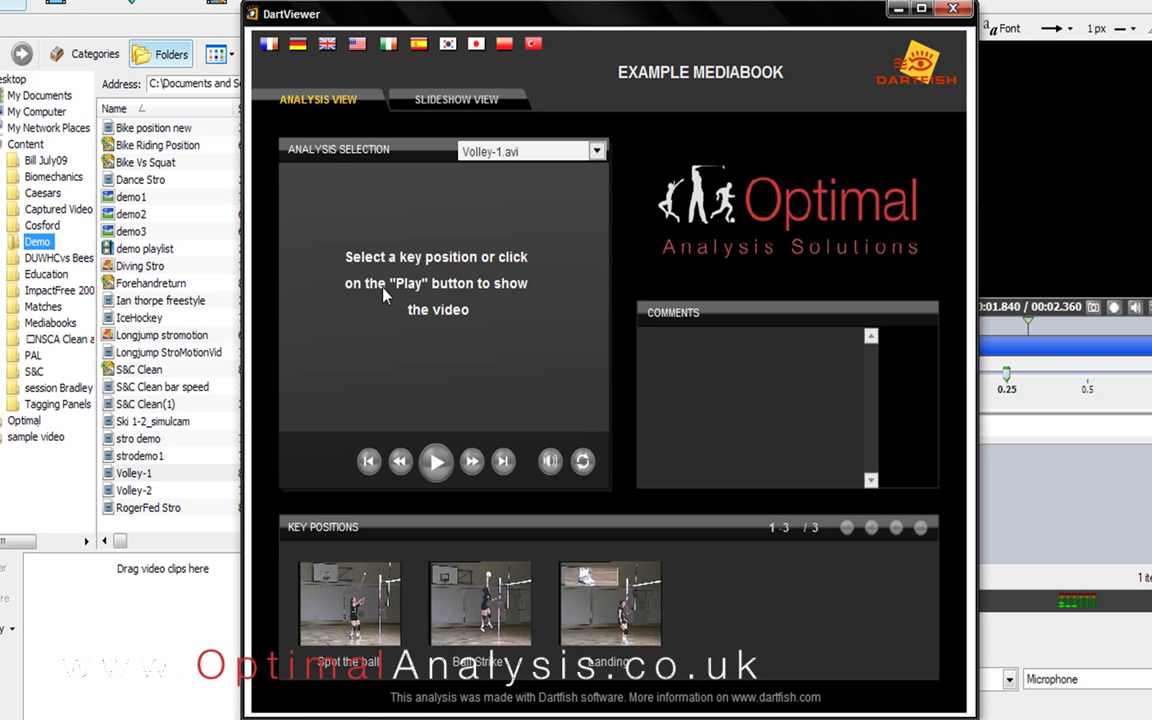
click(434, 464)
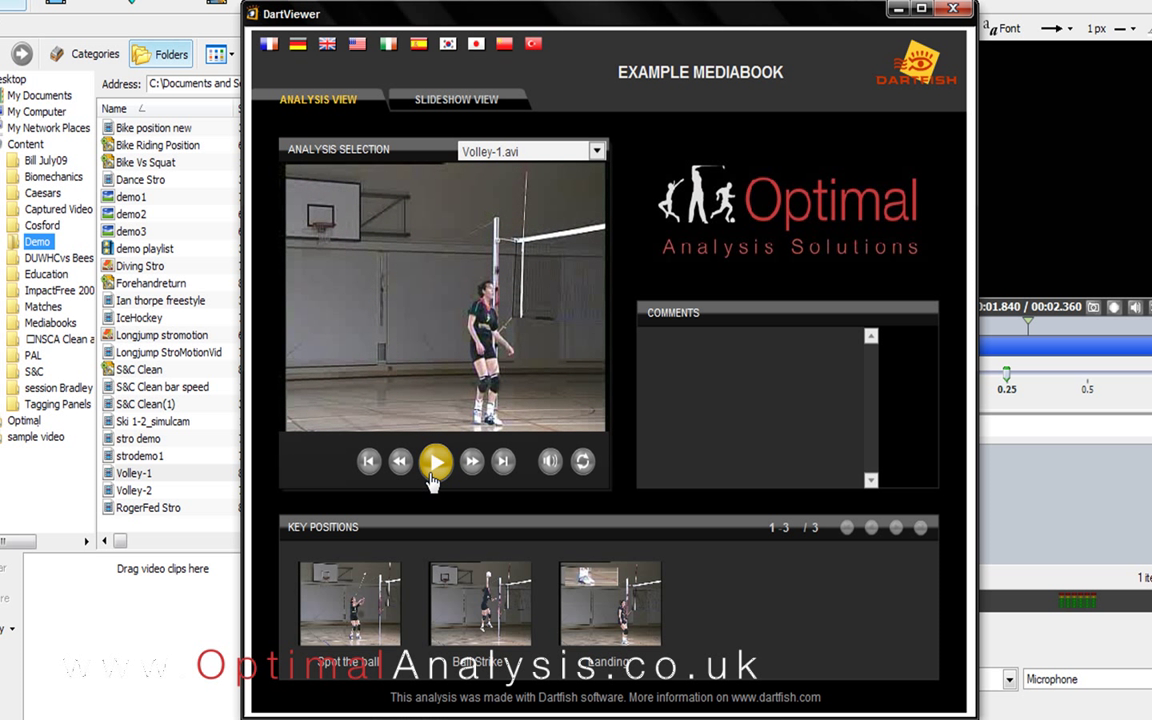
click(353, 614)
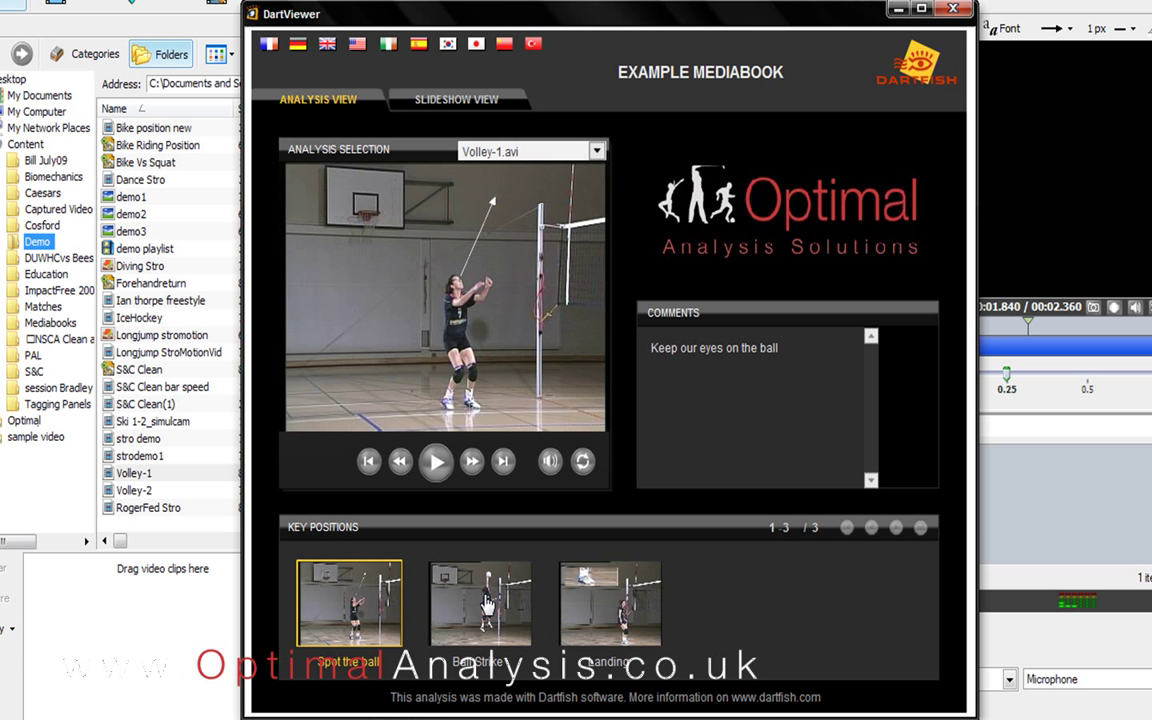
click(486, 600)
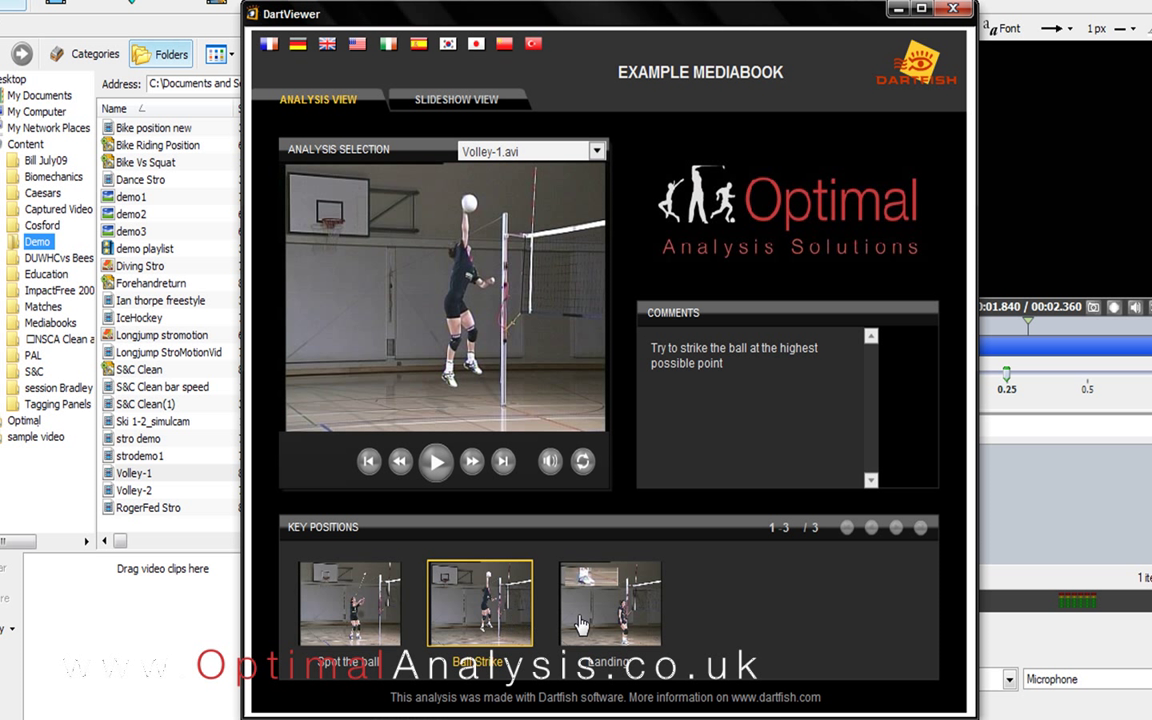
click(597, 620)
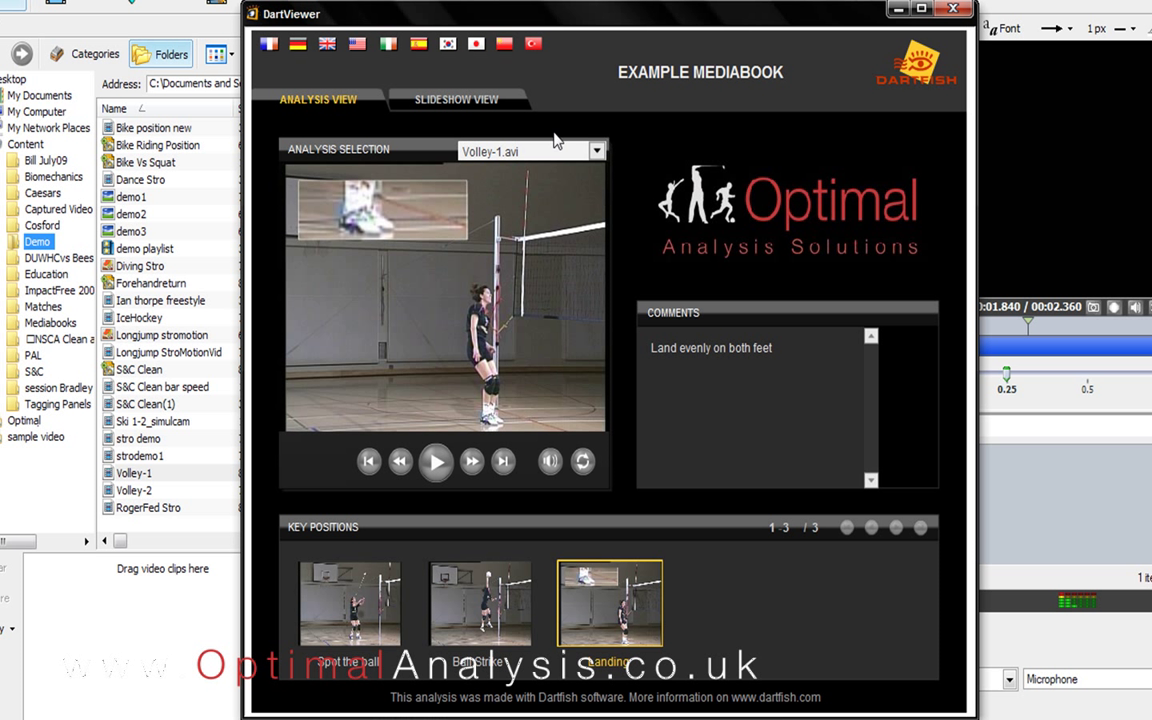
click(598, 152)
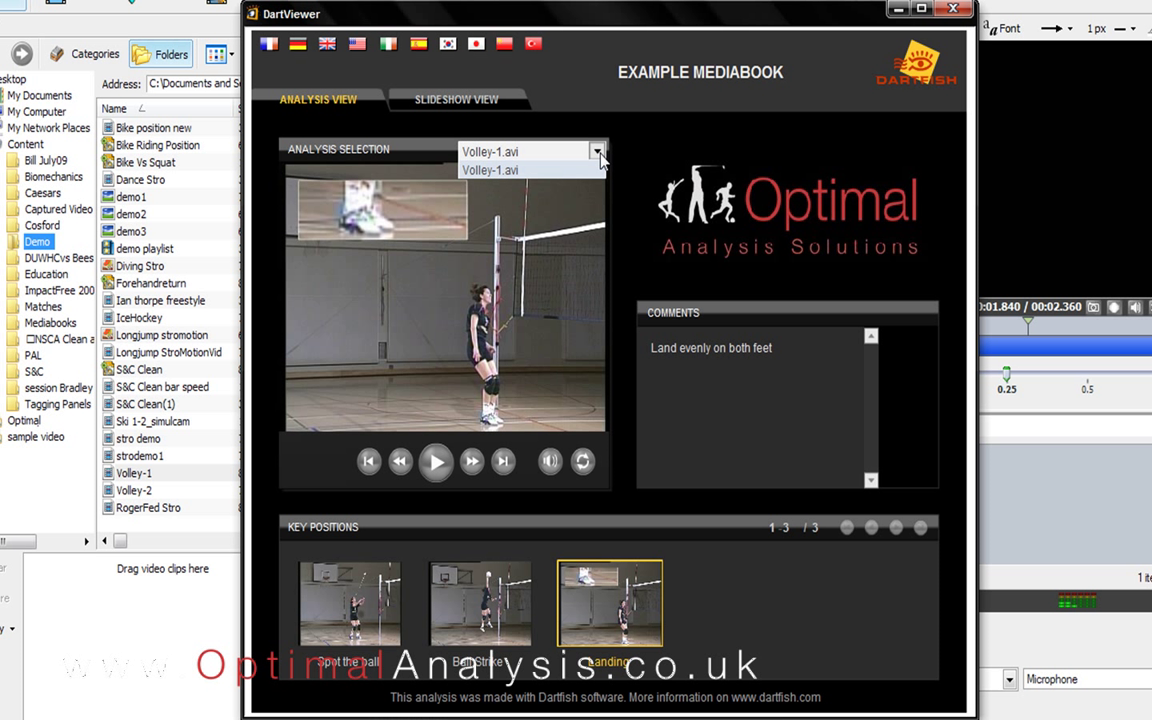
click(598, 156)
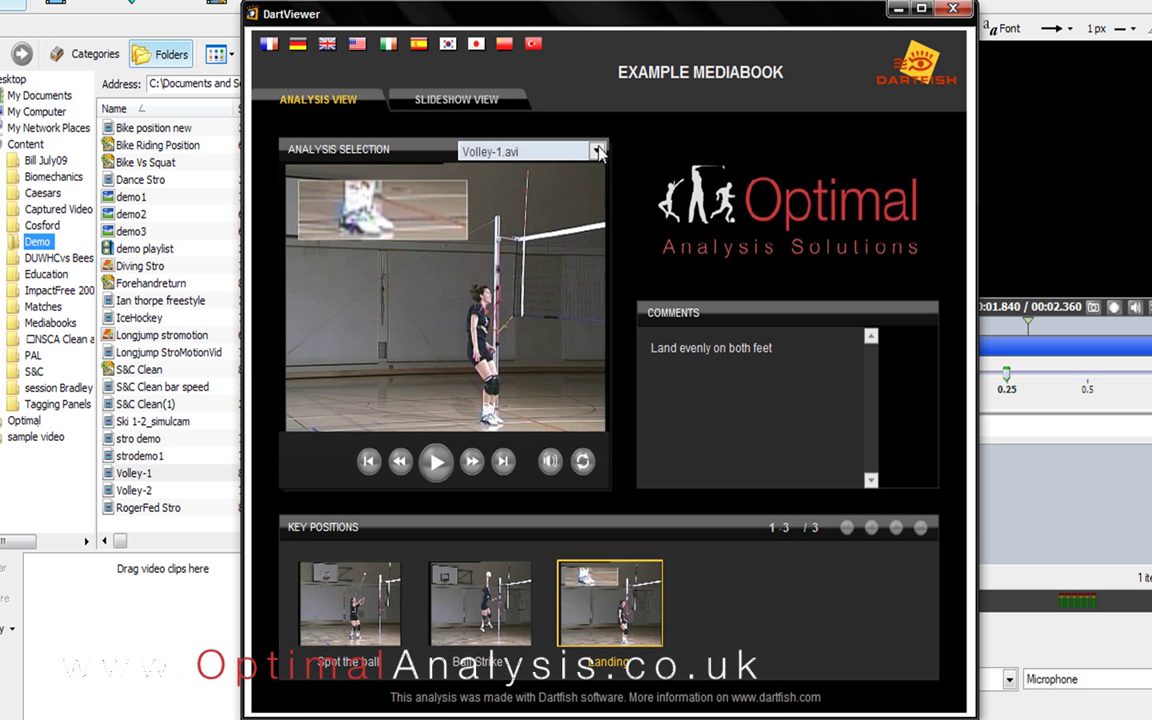
Show the key positions as a slideshow and open their print preview.
click(452, 105)
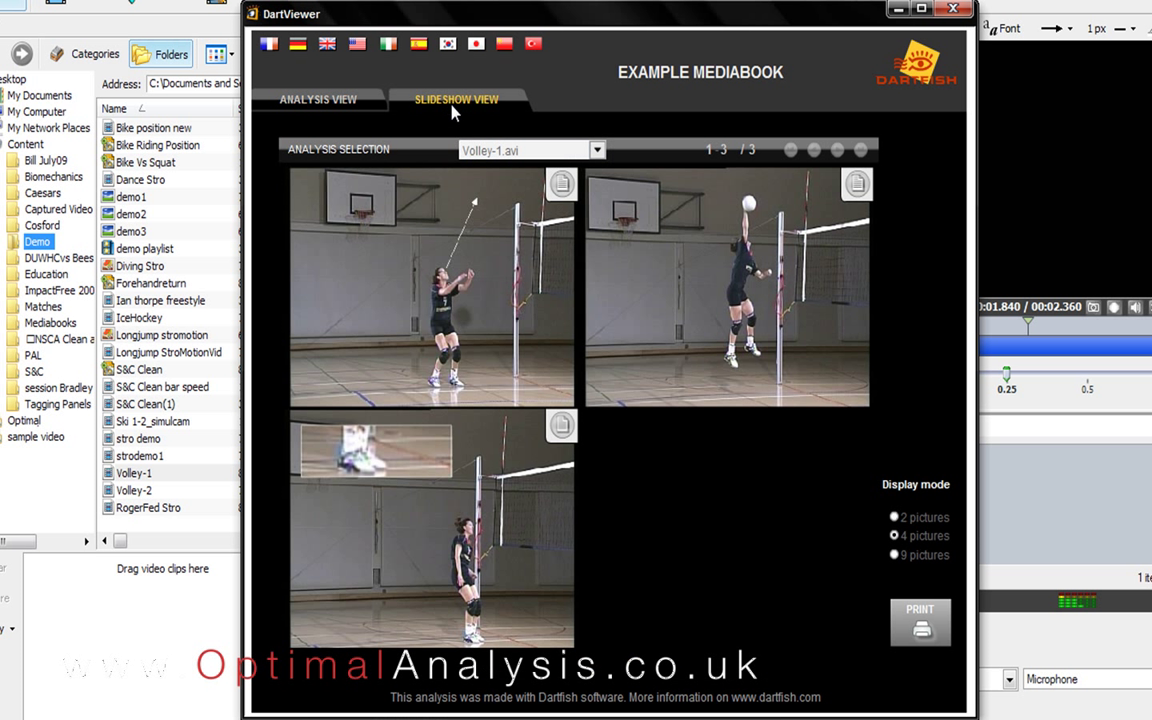
click(905, 613)
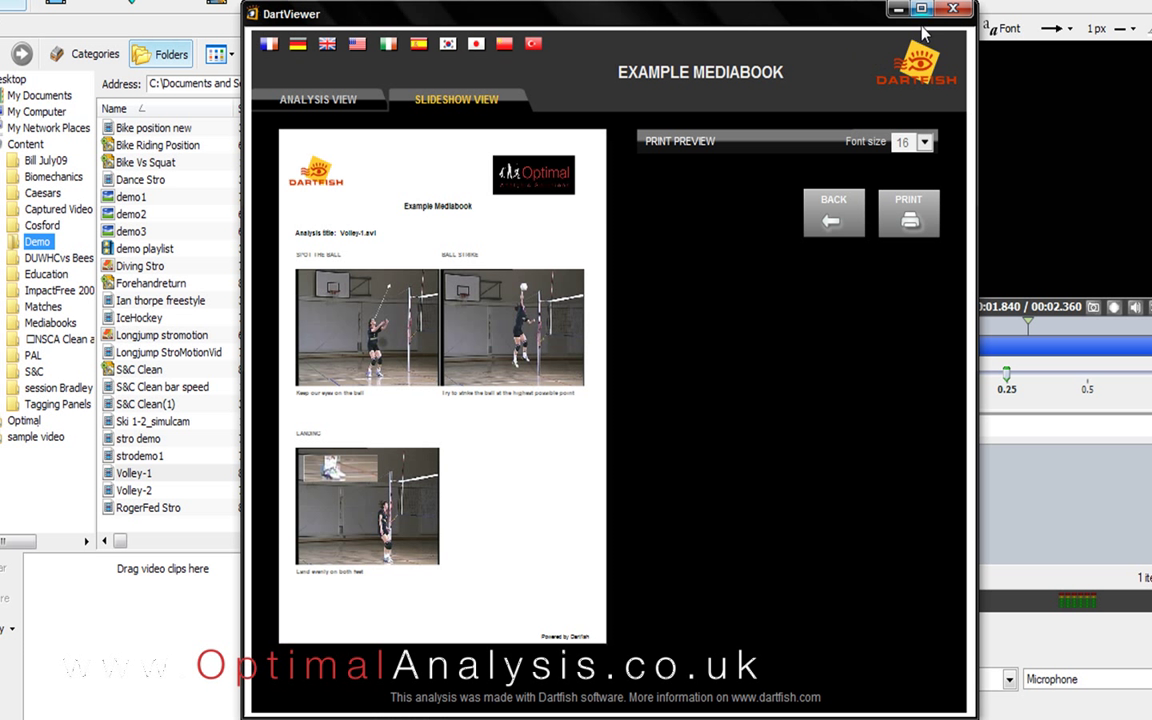
Close the preview and publish the Mediabook to the Desktop folder.
click(953, 10)
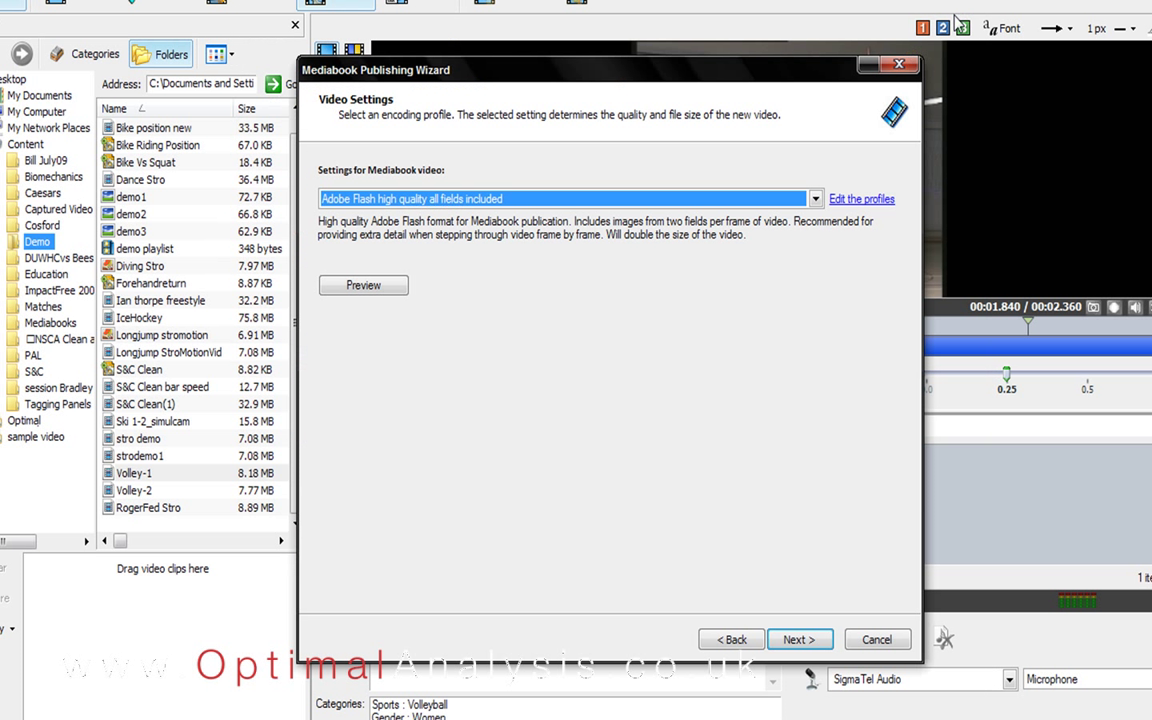
click(800, 640)
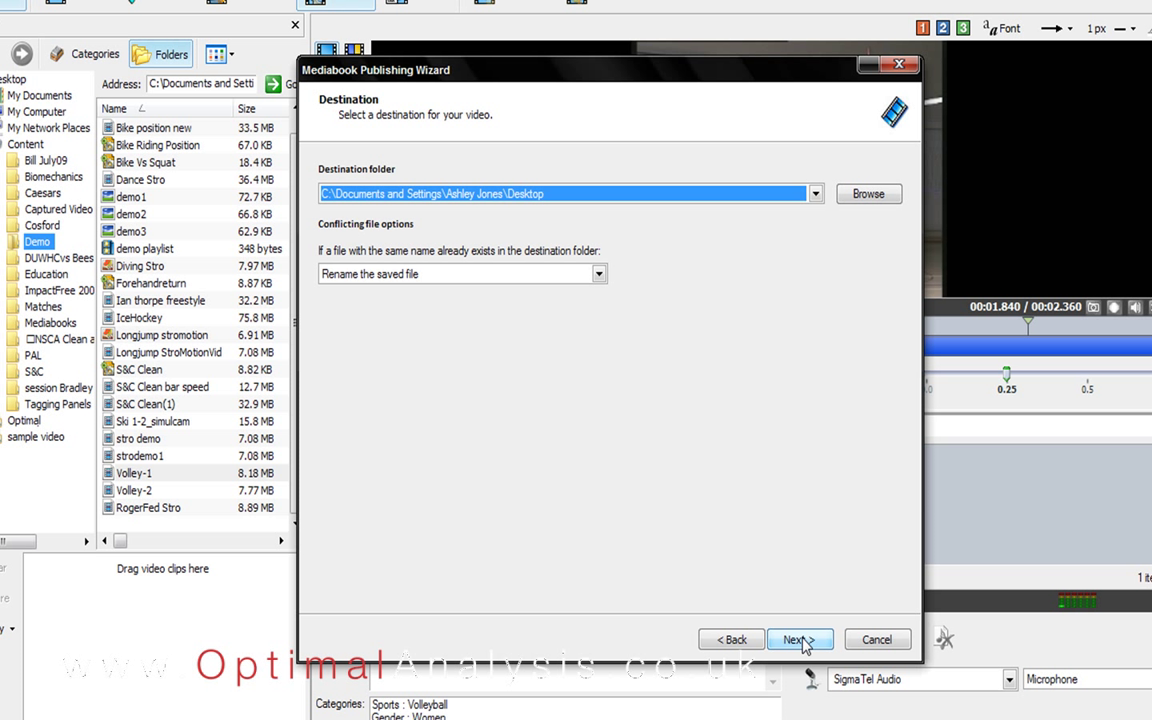
click(800, 640)
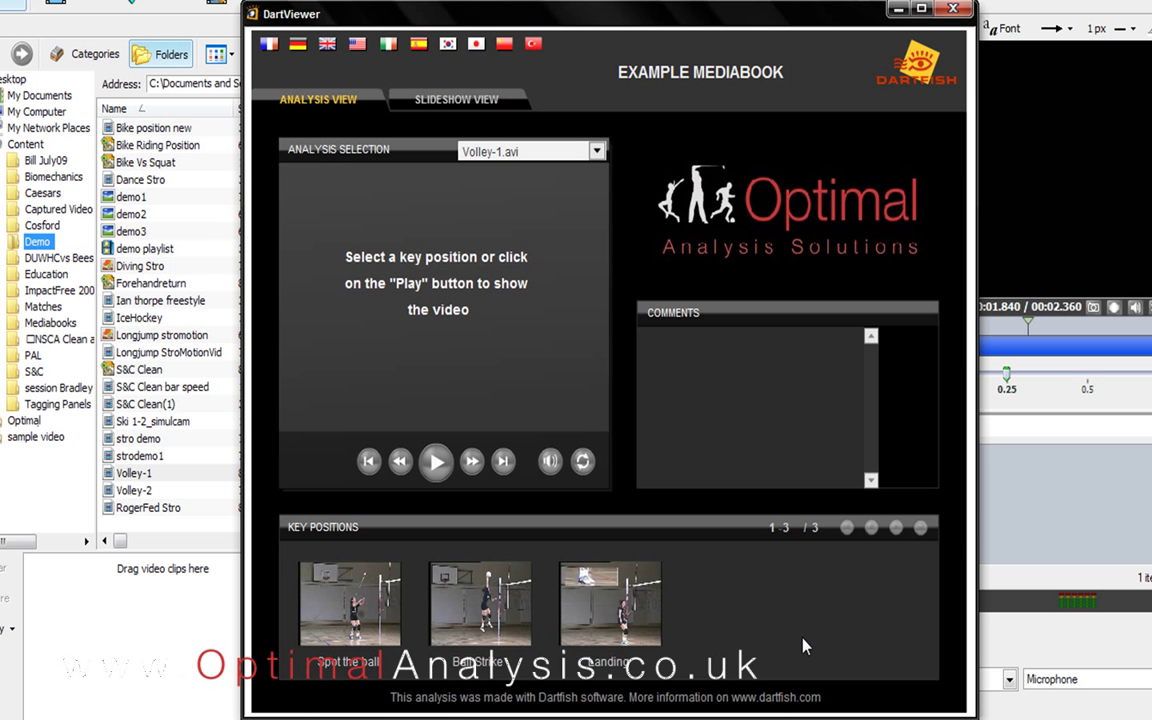